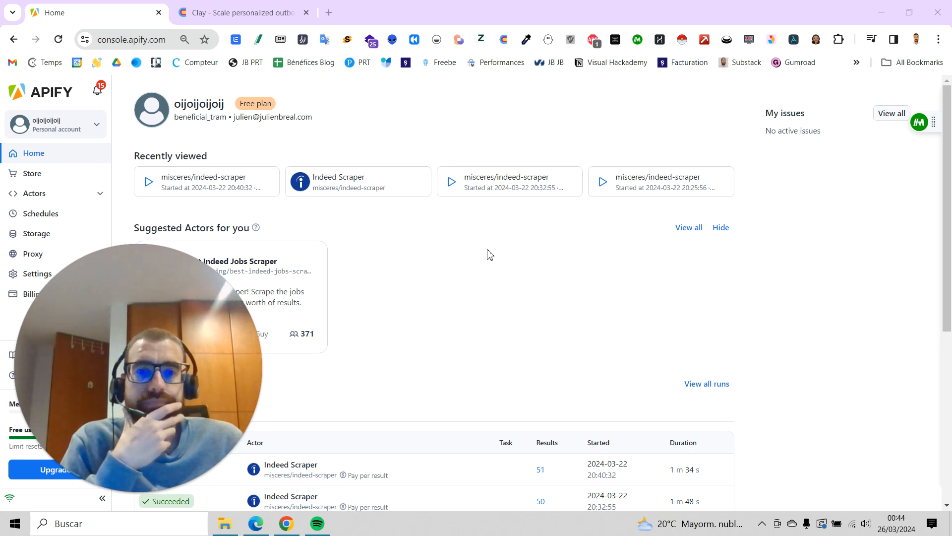
Open the Apify Store and search its actors for "tikitok".
drag(142, 278, 819, 289)
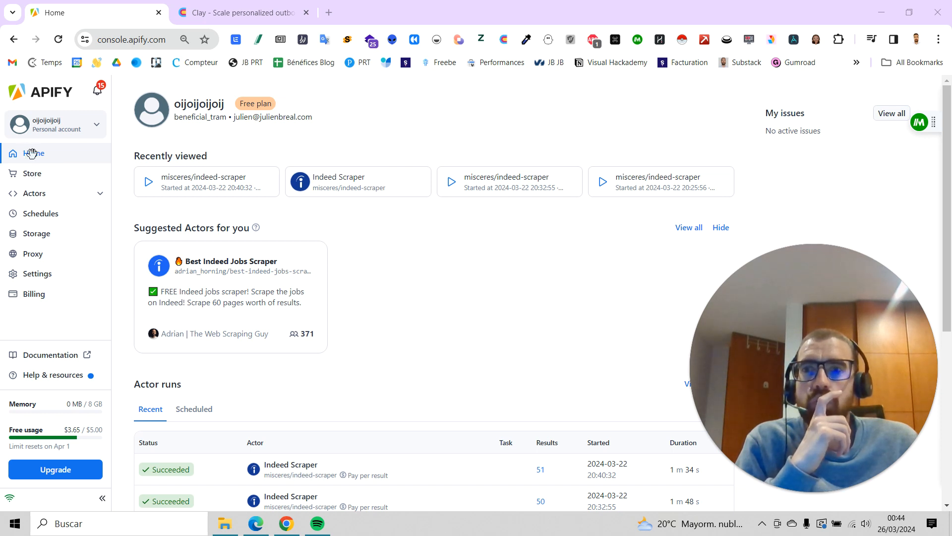
click(17, 174)
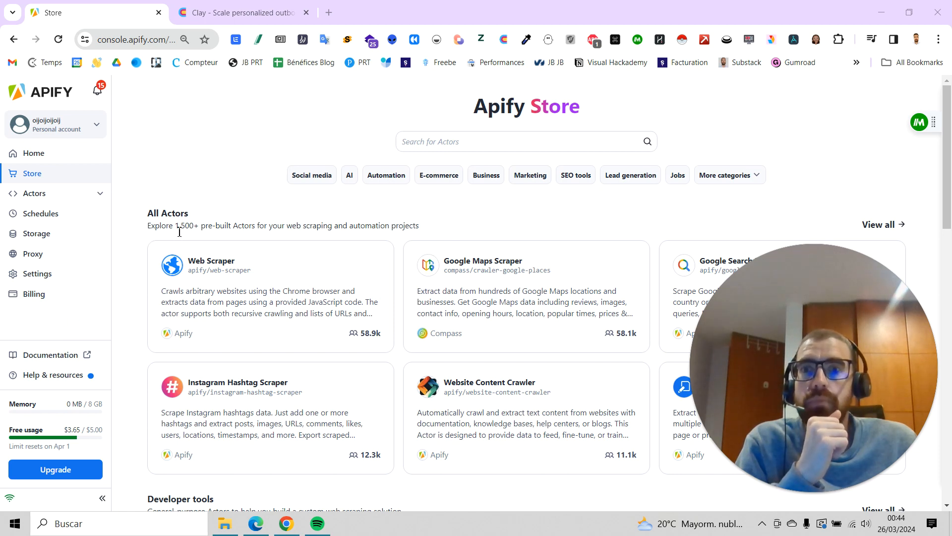
drag(176, 226, 208, 228)
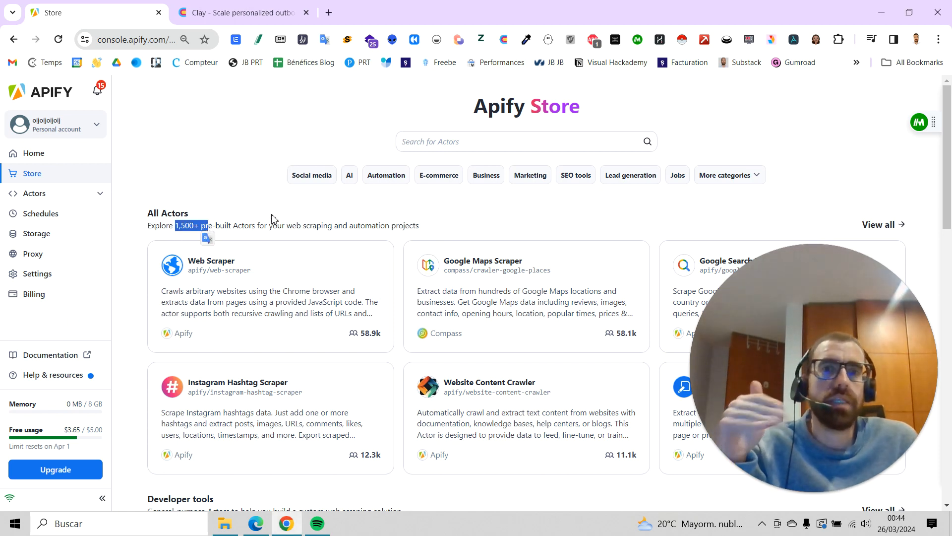
click(443, 143)
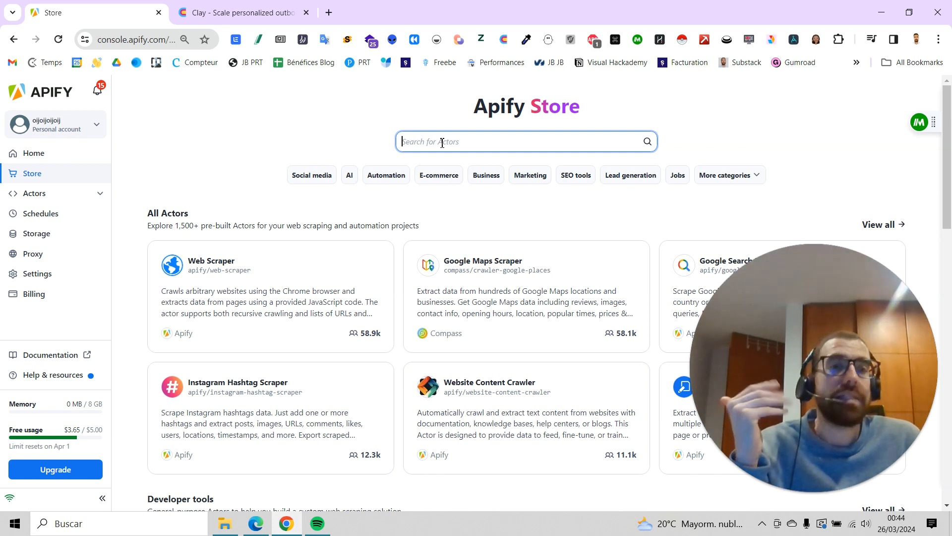
text(tikitok)
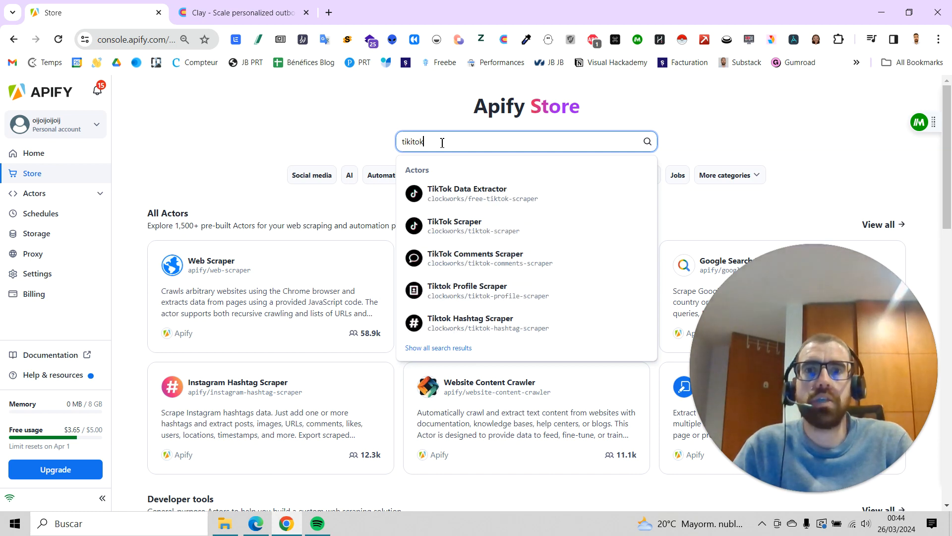
key(Return)
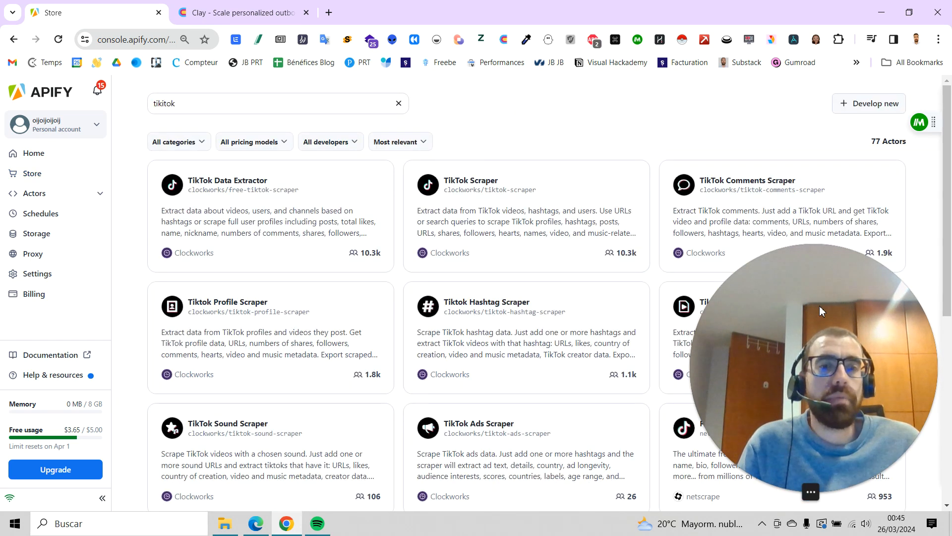
Open the TikTok Data Extractor actor from the search results.
click(811, 492)
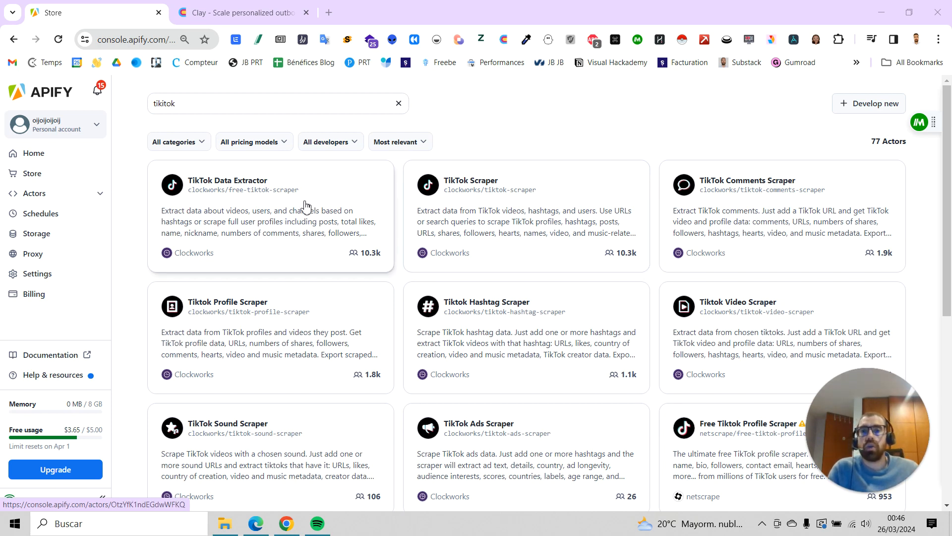
click(258, 220)
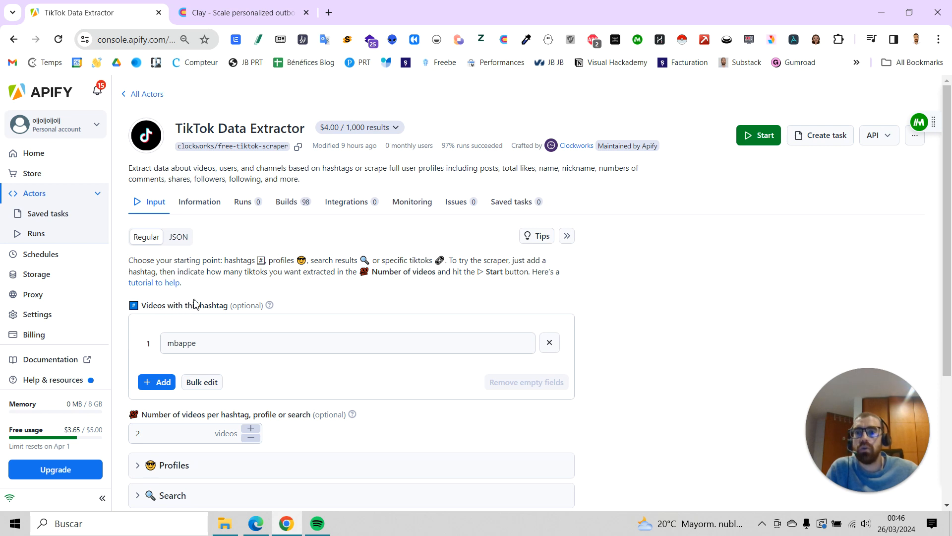
scroll(229, 307, down, 1)
click(199, 348)
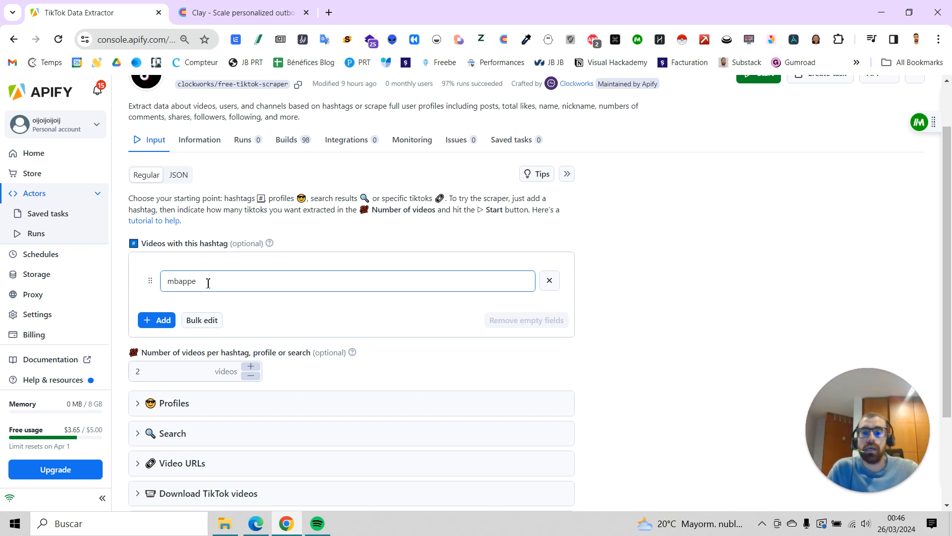
click(155, 319)
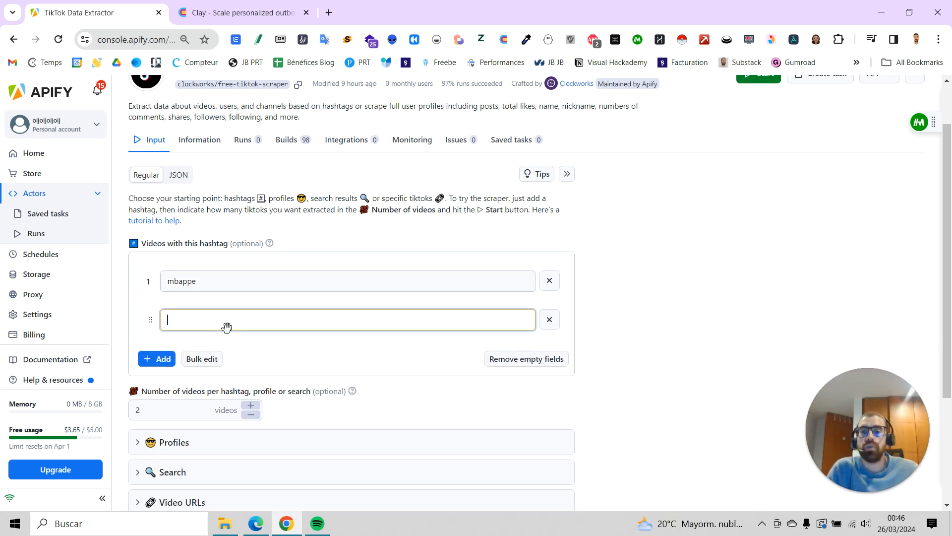
click(549, 319)
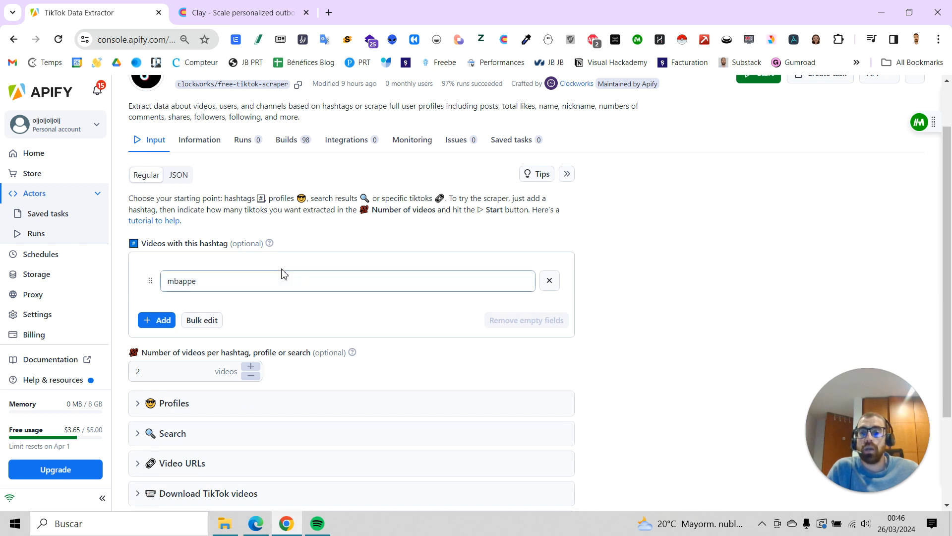
click(214, 280)
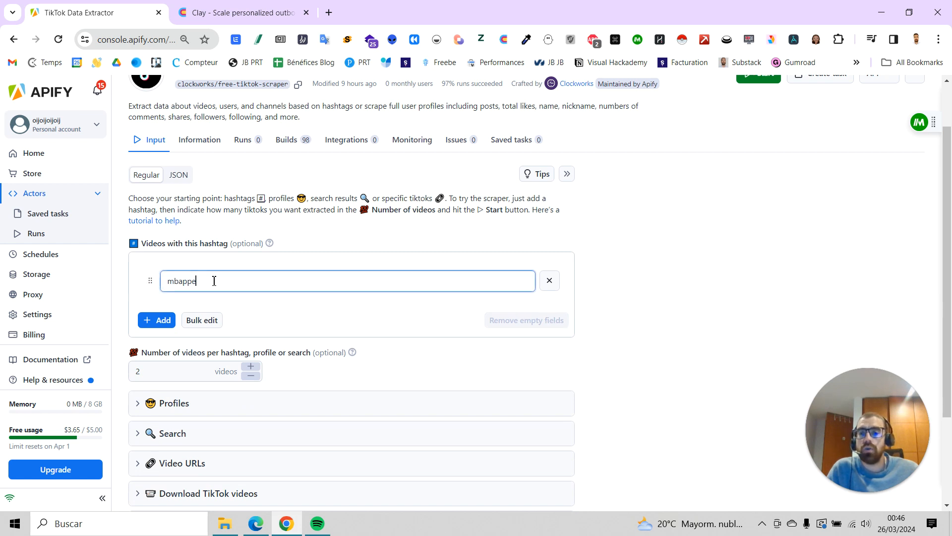
double_click(214, 280)
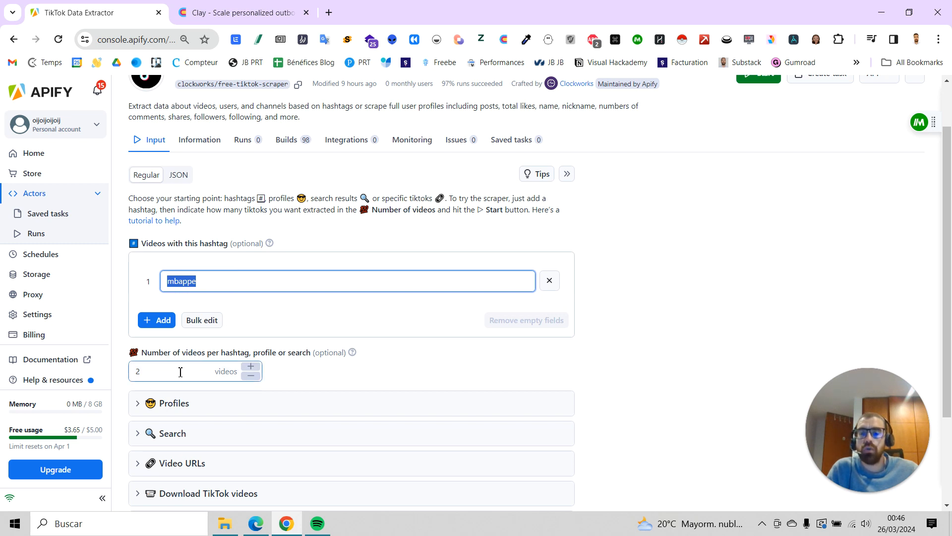
Expand the Profiles section and set the number of videos per hashtag, profile or search to 3.
drag(181, 371, 137, 370)
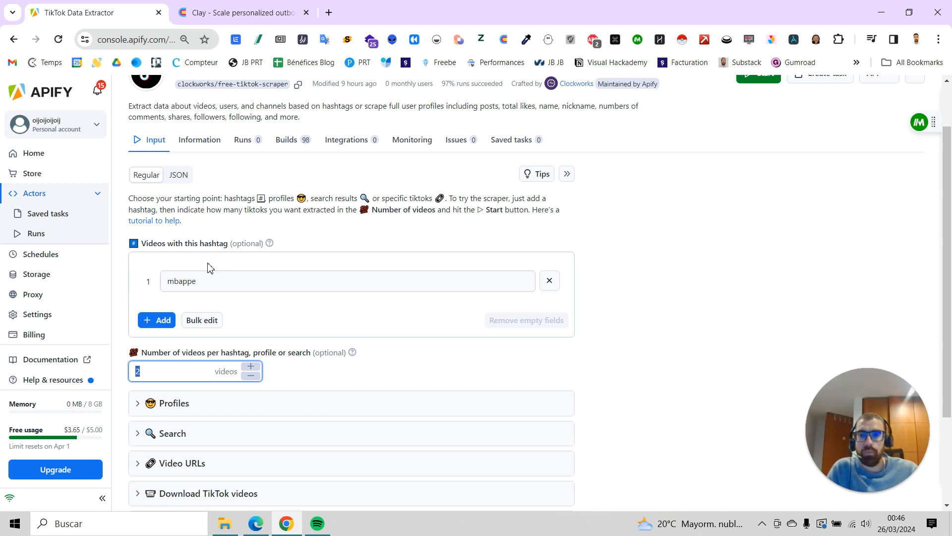
click(185, 402)
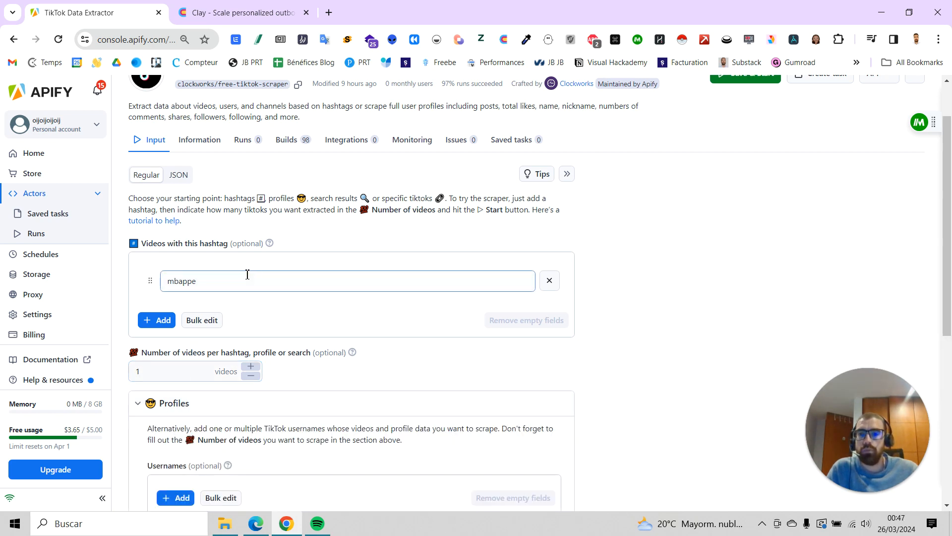
scroll(248, 272, down, 4)
drag(168, 242, 299, 244)
scroll(159, 213, up, 3)
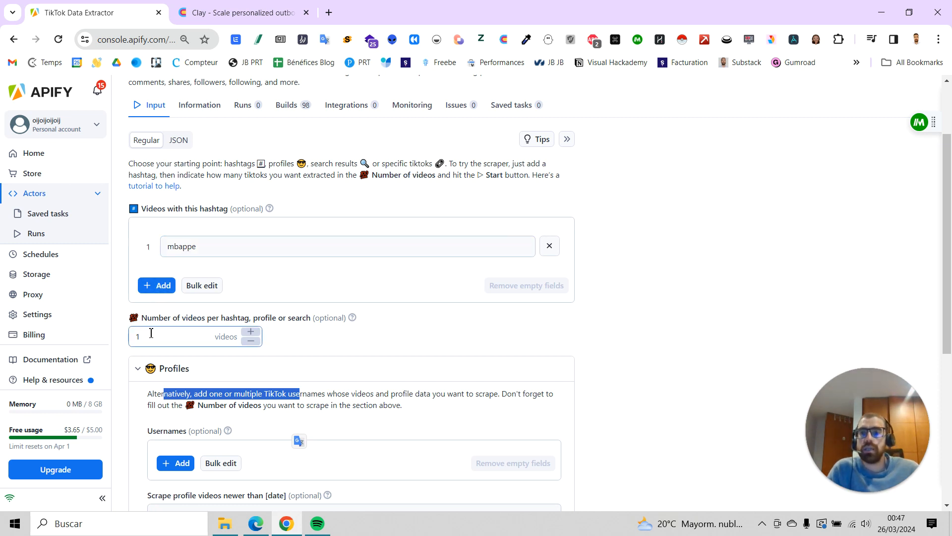
drag(149, 332, 130, 331)
text(3)
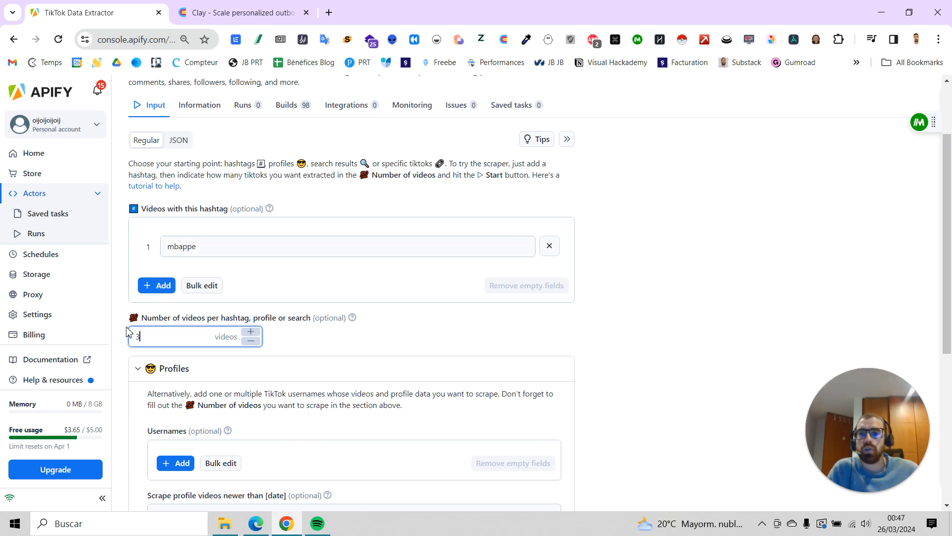
Examine the Profiles options and the bulk editor for usernames, closing the editor without entries and collapsing the section.
scroll(294, 315, down, 1)
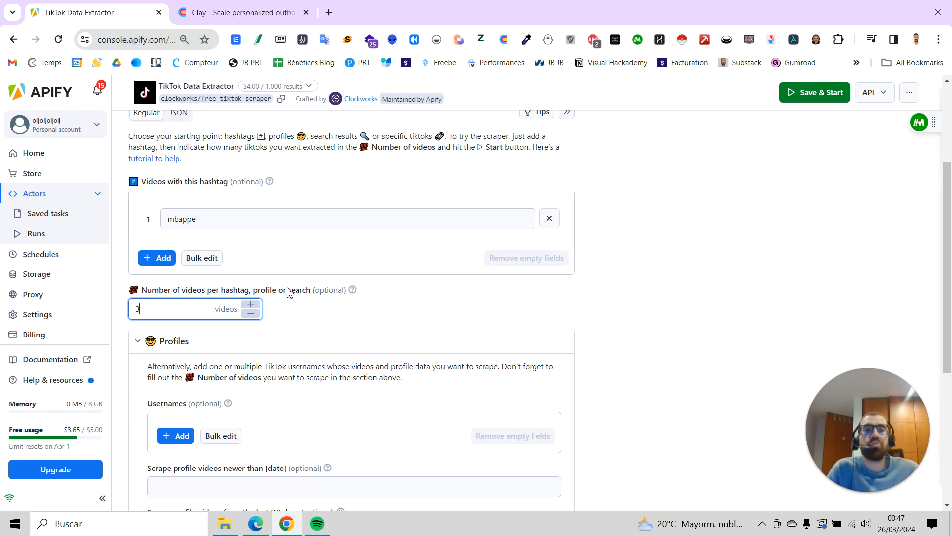
scroll(290, 296, down, 1)
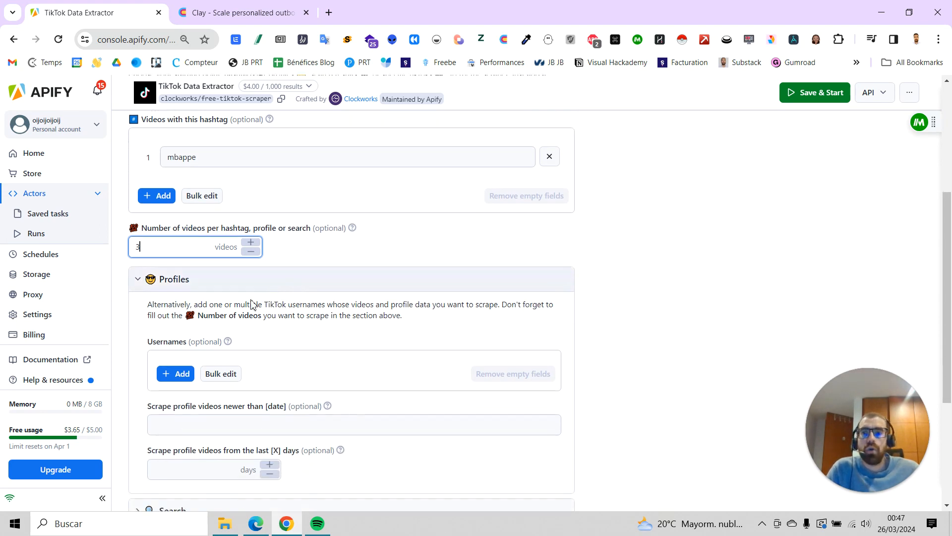
drag(149, 305, 204, 308)
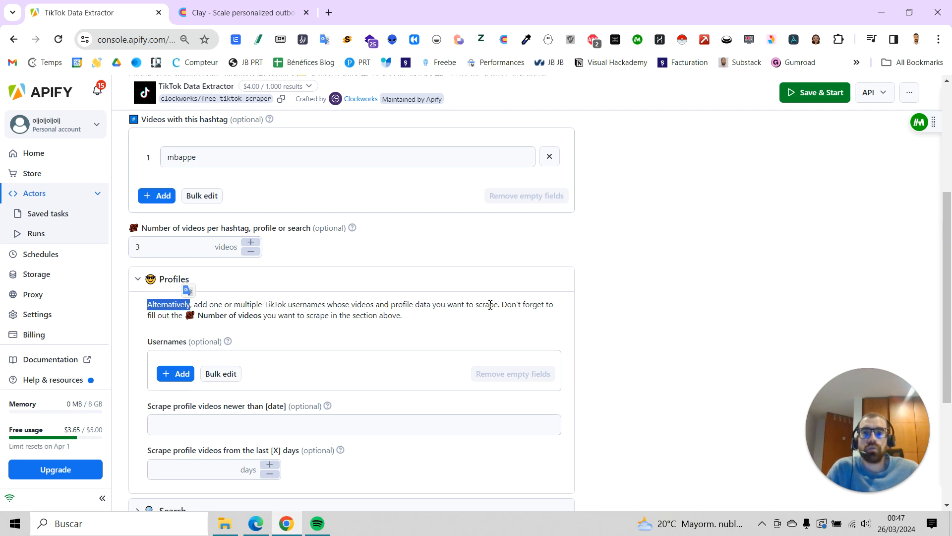
scroll(329, 313, down, 1)
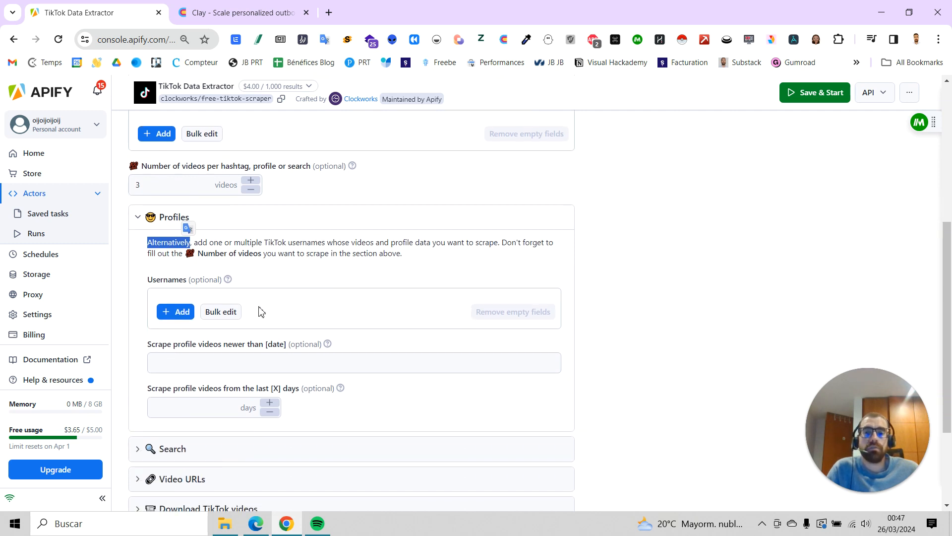
click(221, 312)
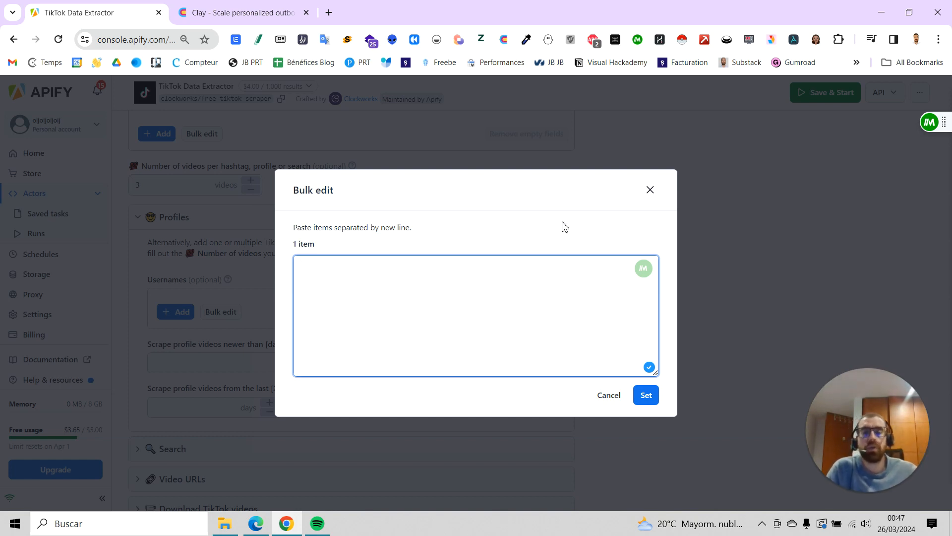
click(650, 190)
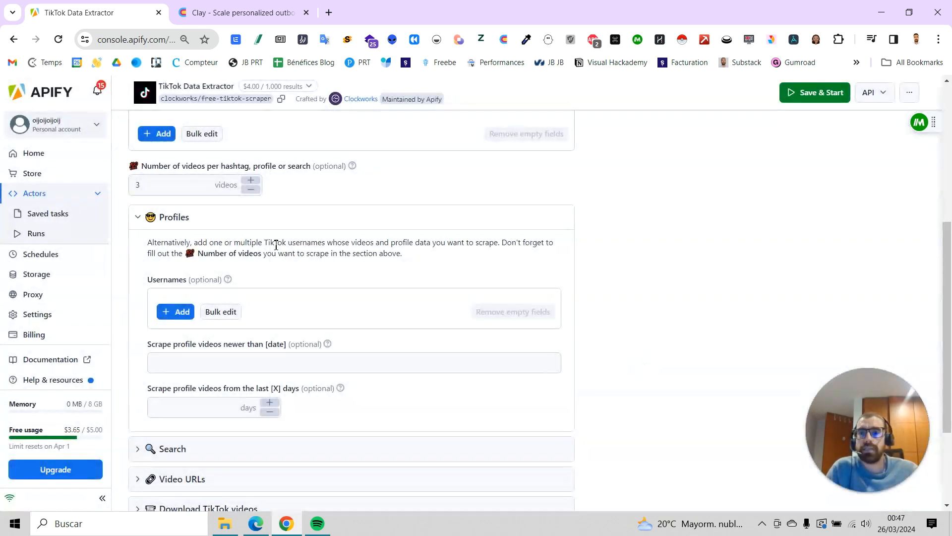
click(170, 217)
Expand the Search section and examine its search query field and the available search sorting options.
scroll(168, 248, up, 2)
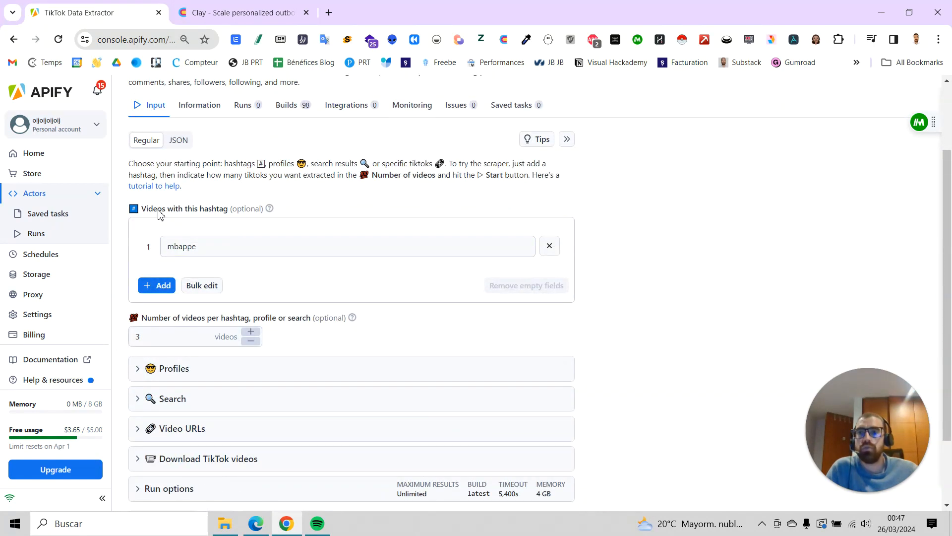
scroll(176, 238, down, 1)
click(201, 378)
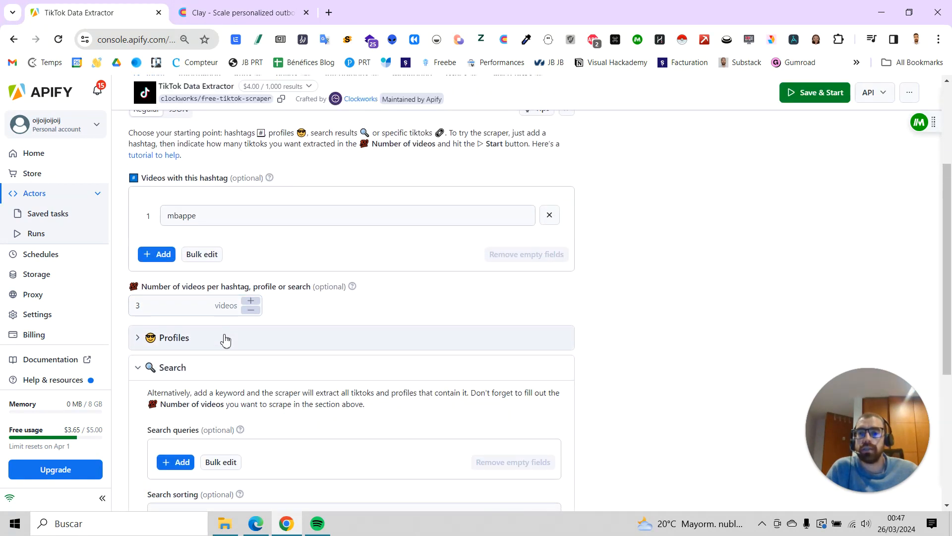
scroll(193, 357, down, 3)
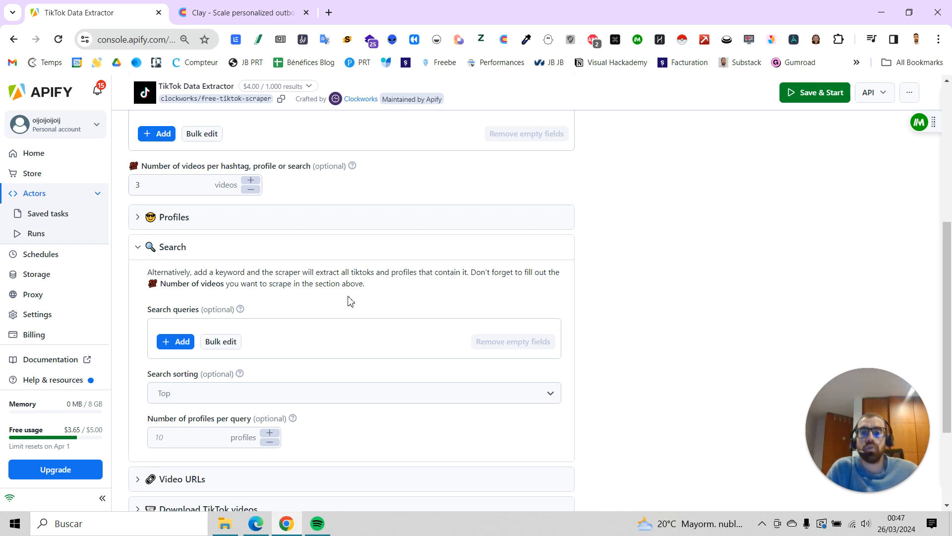
click(179, 347)
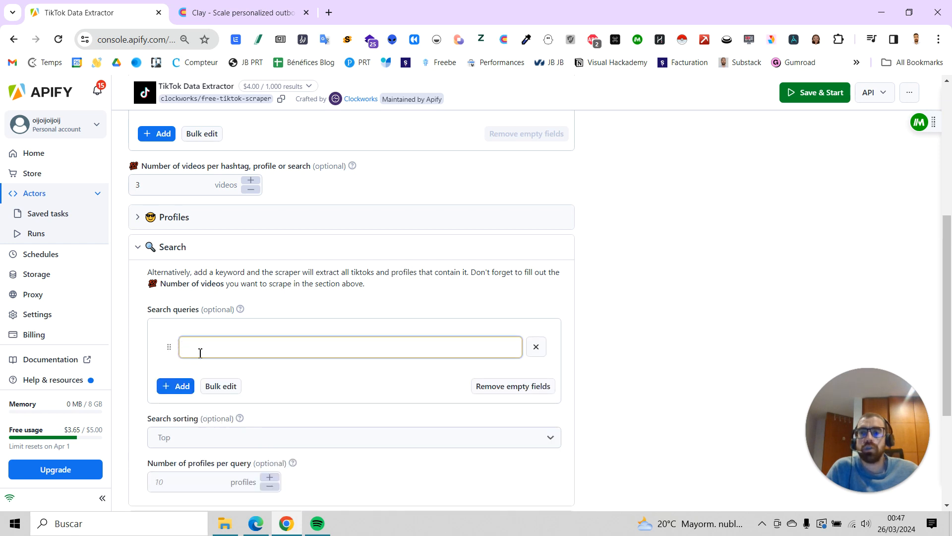
click(537, 347)
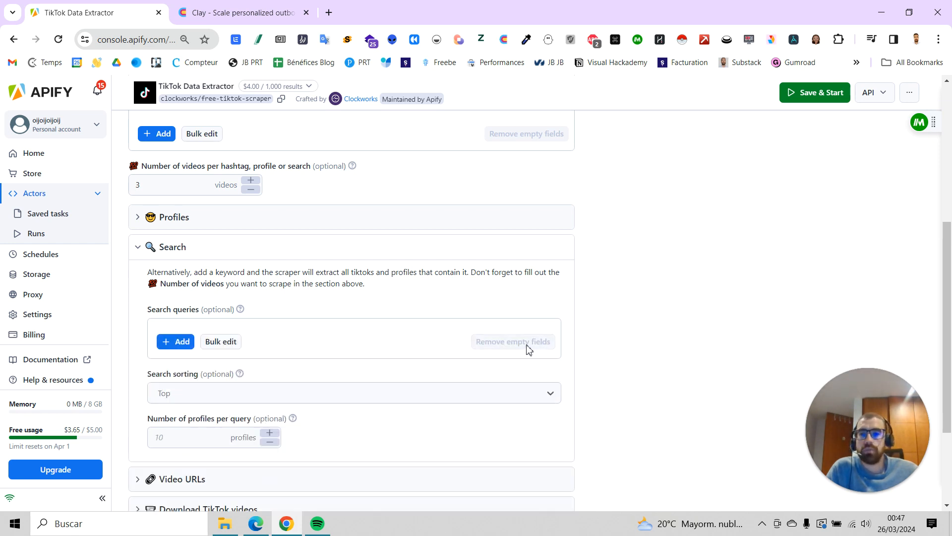
scroll(288, 297, down, 1)
click(173, 336)
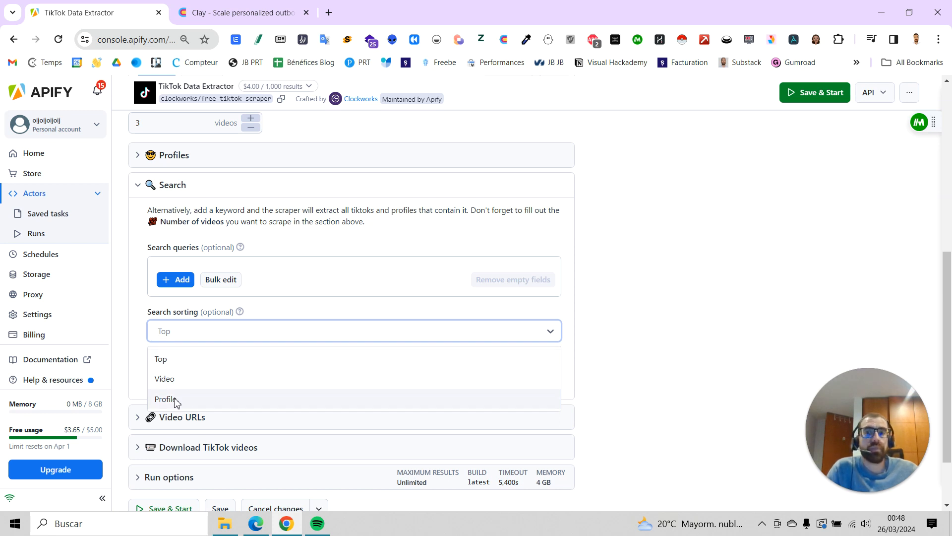
click(616, 287)
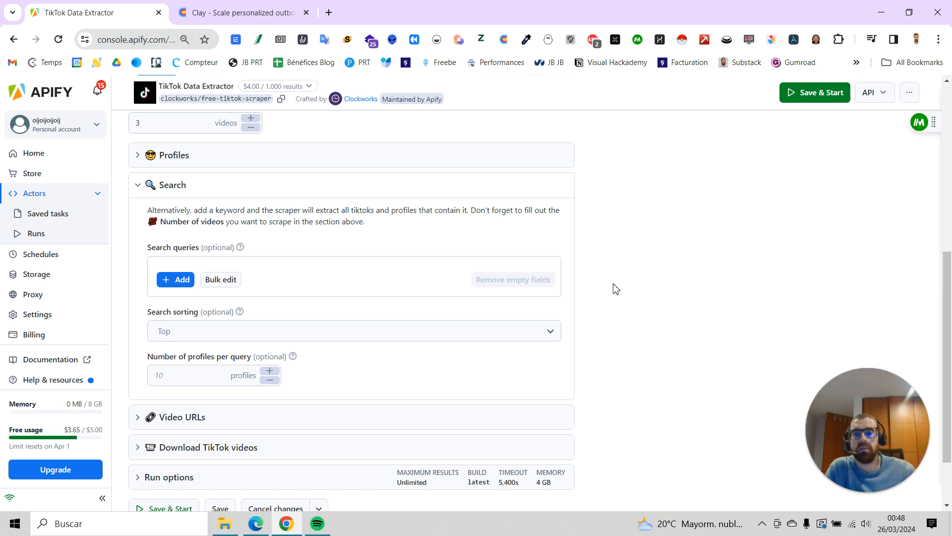
Set the number of profiles per query to 200 and leave the search queries list empty.
scroll(496, 262, down, 1)
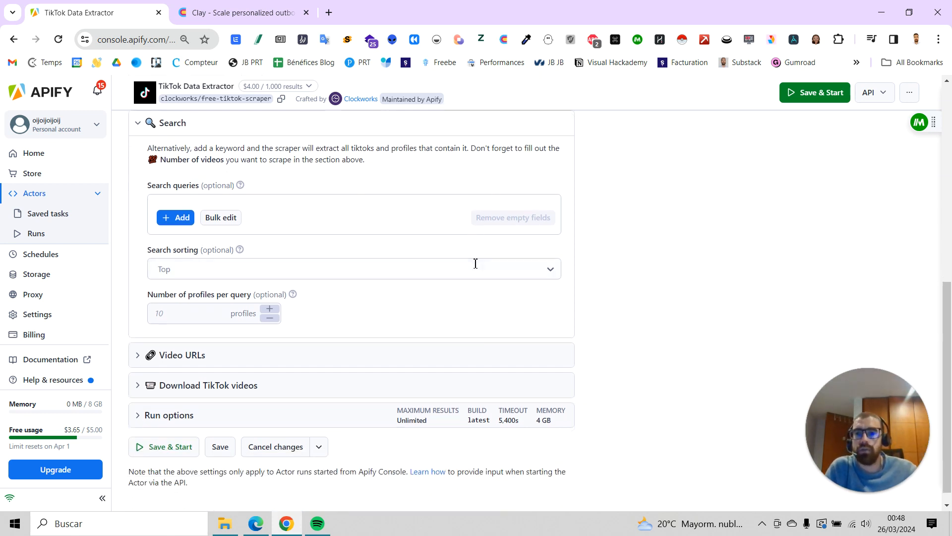
click(208, 313)
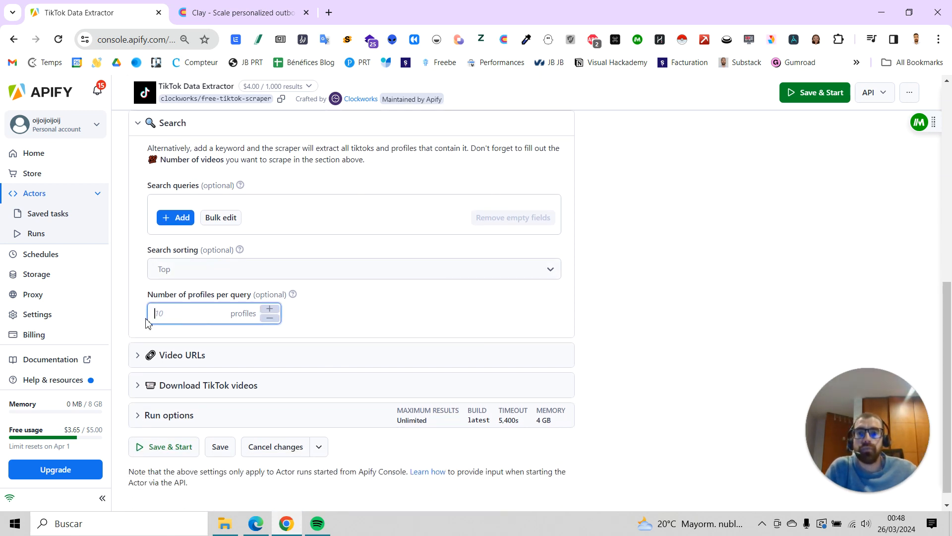
text(200)
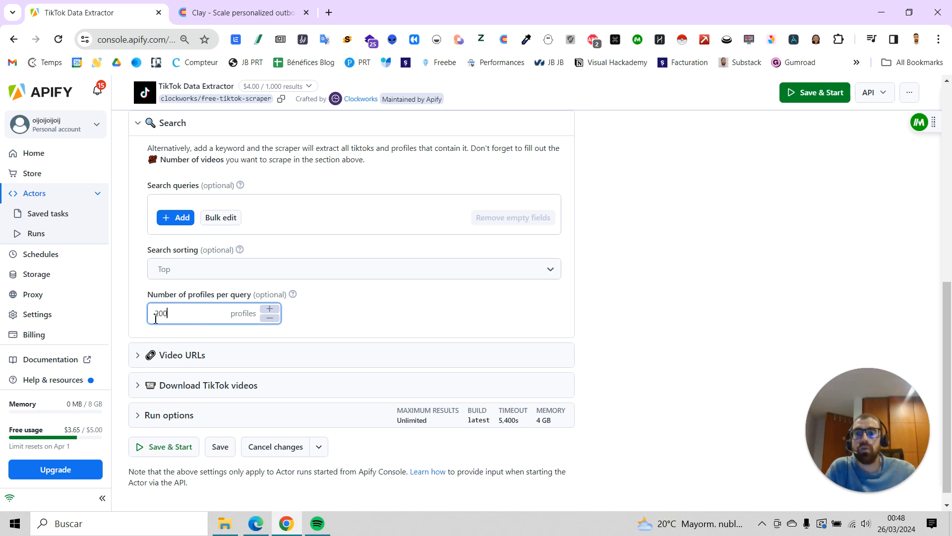
click(182, 217)
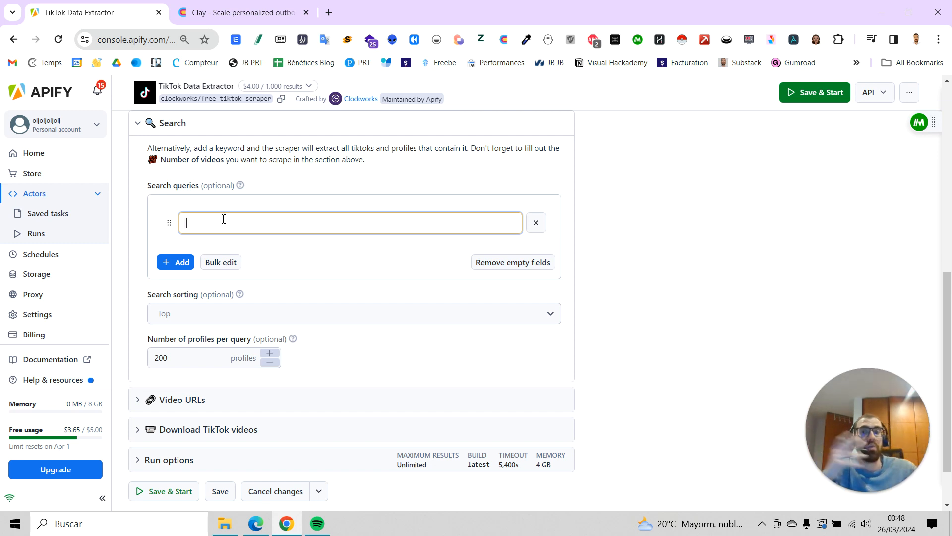
click(536, 225)
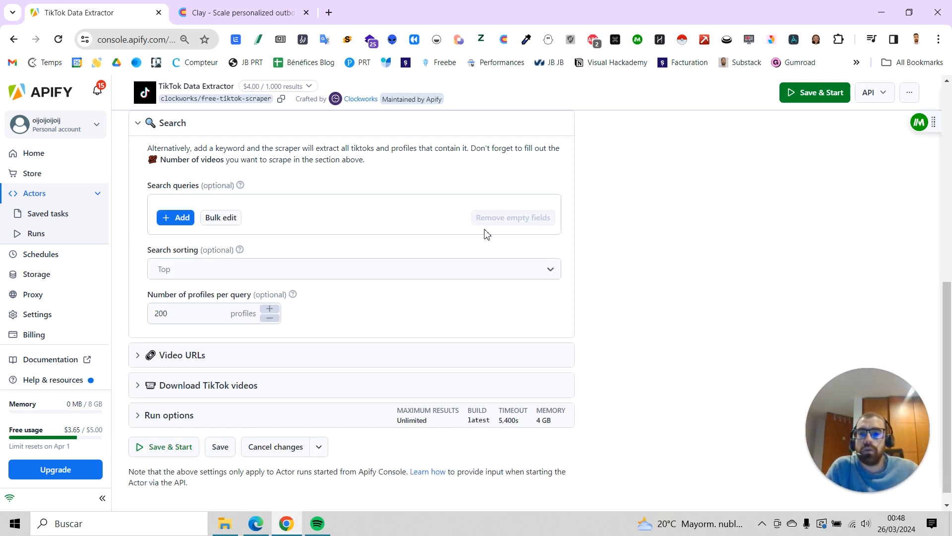
Collapse the Search section, then expand Video URLs and Download TikTok videos and read how scraped videos are stored.
scroll(198, 209, up, 1)
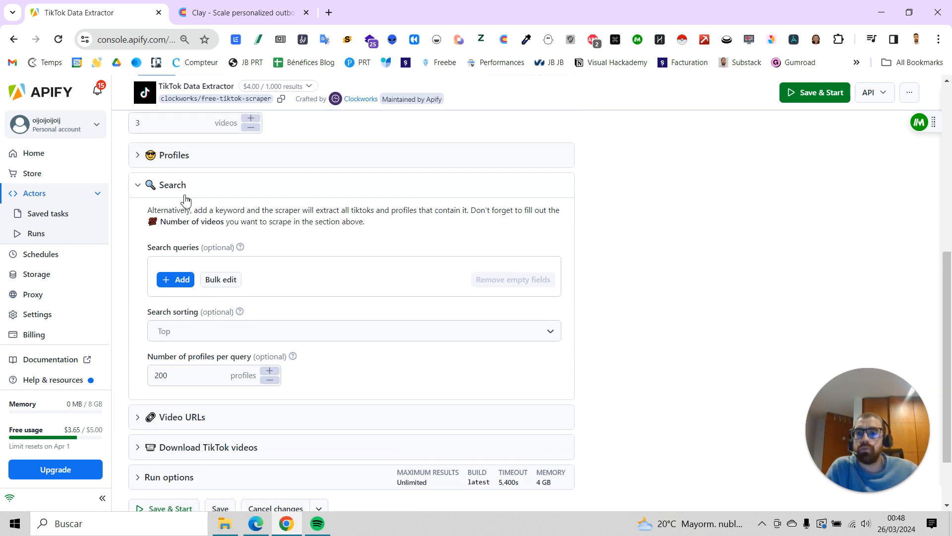
click(181, 191)
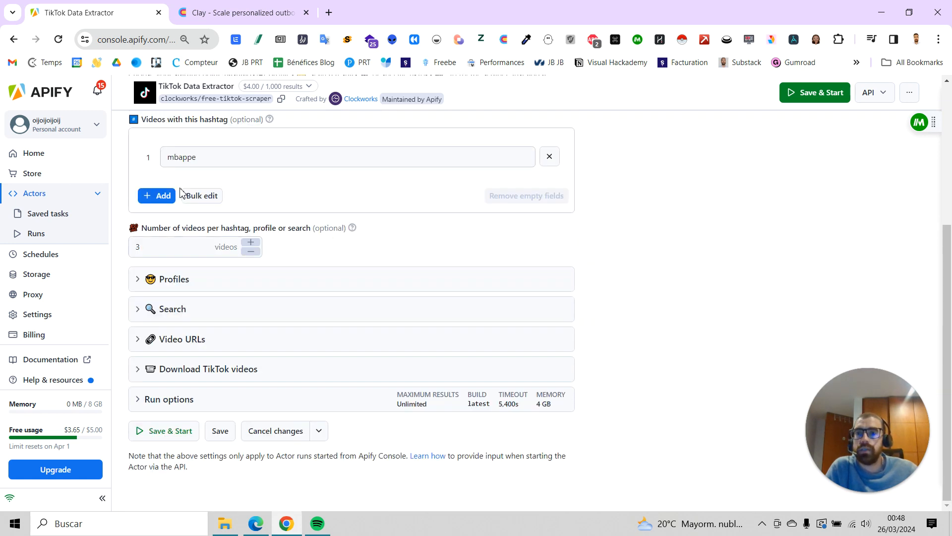
click(213, 343)
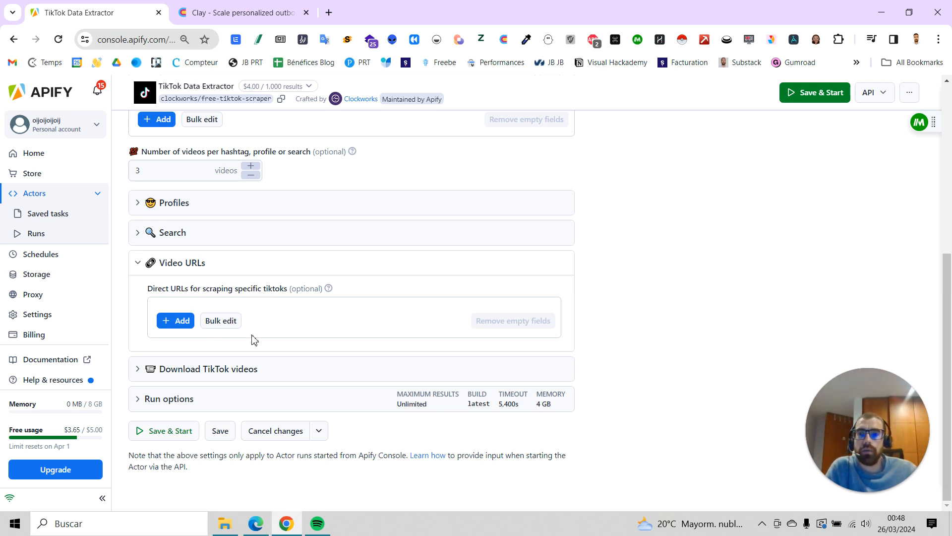
click(242, 368)
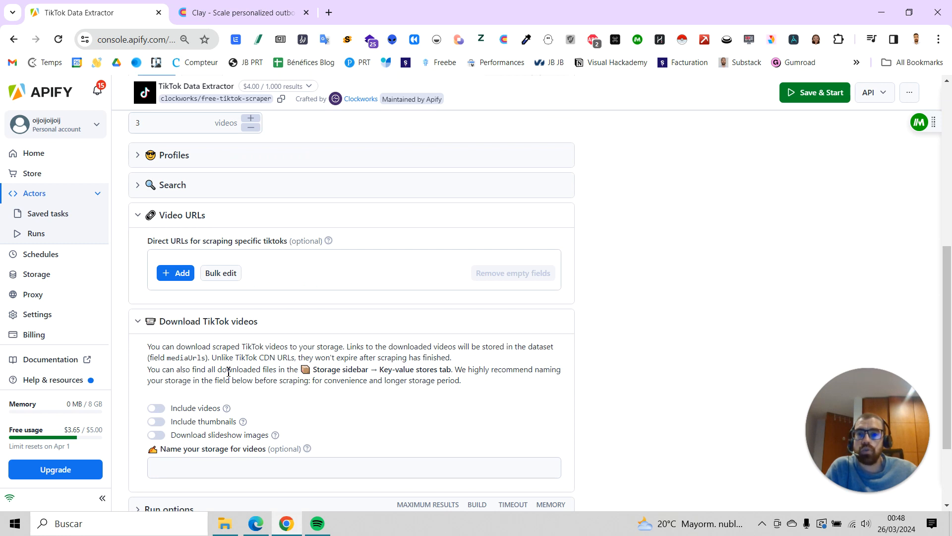
scroll(226, 370, down, 1)
drag(180, 285, 346, 283)
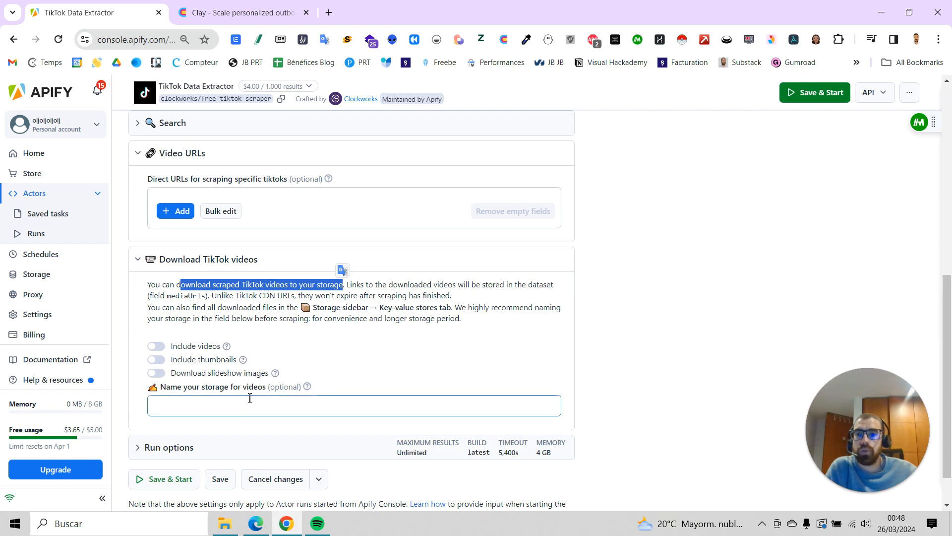
Try the Include videos and Include thumbnails options, turning both off again and leaving the video storage unnamed.
click(159, 352)
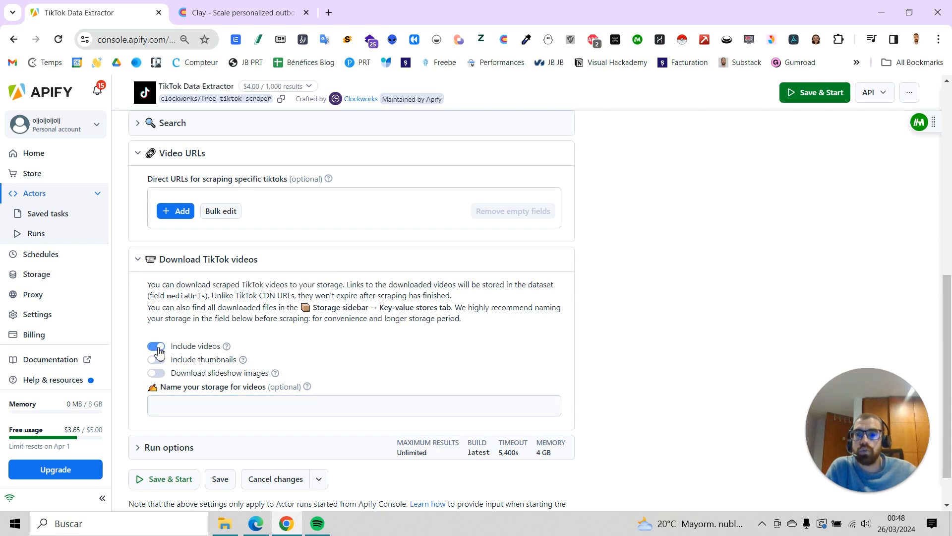
click(156, 360)
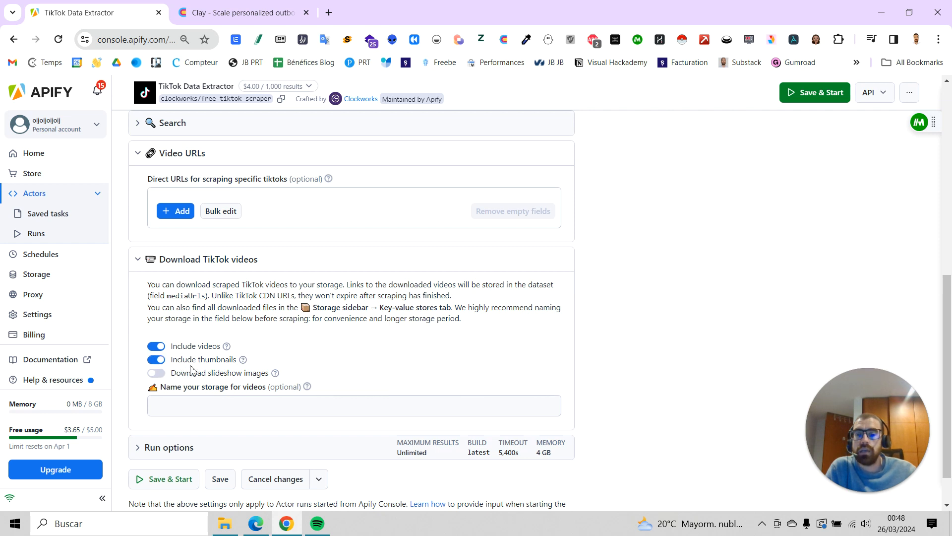
drag(204, 363, 238, 365)
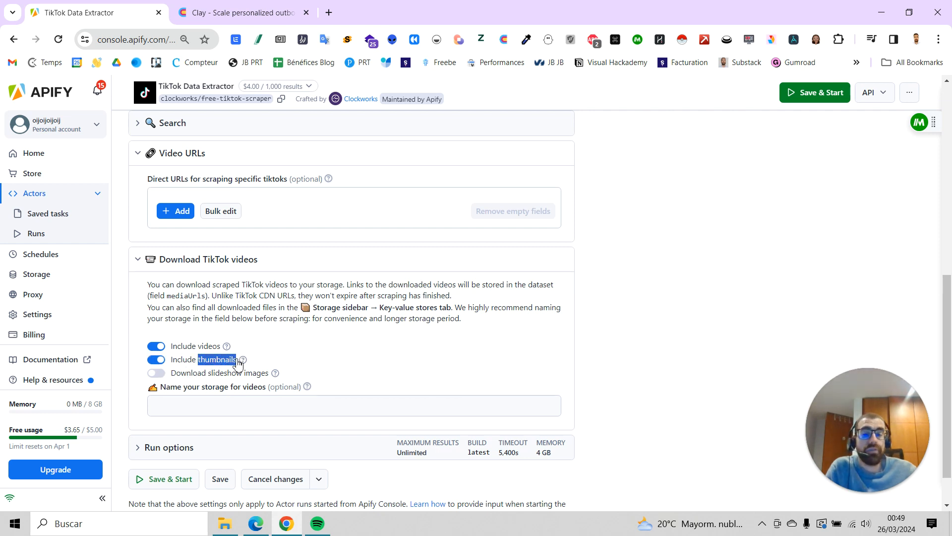
drag(239, 365, 238, 365)
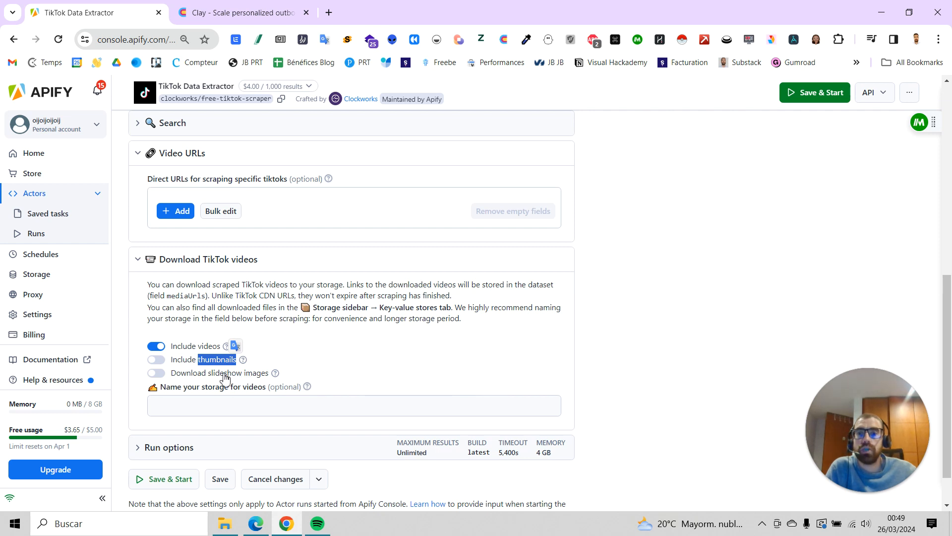
click(156, 346)
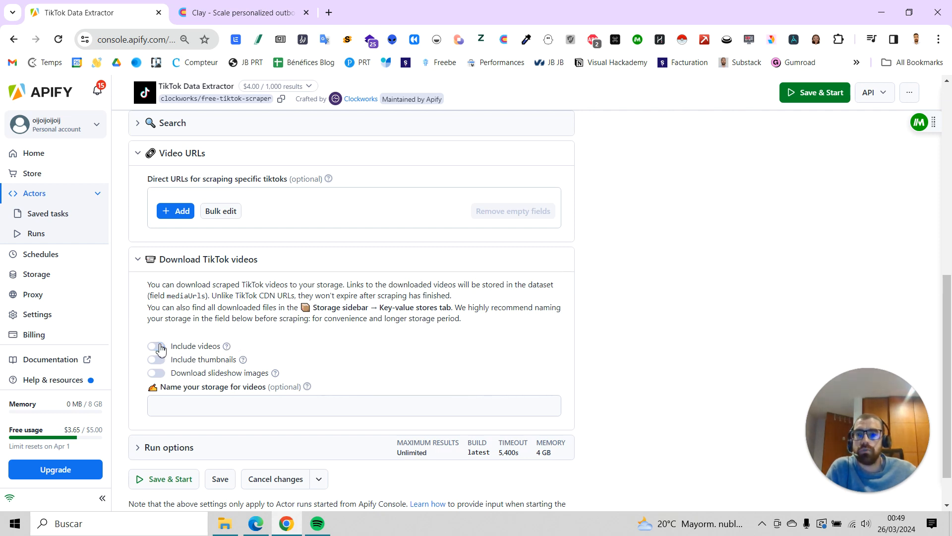
click(205, 398)
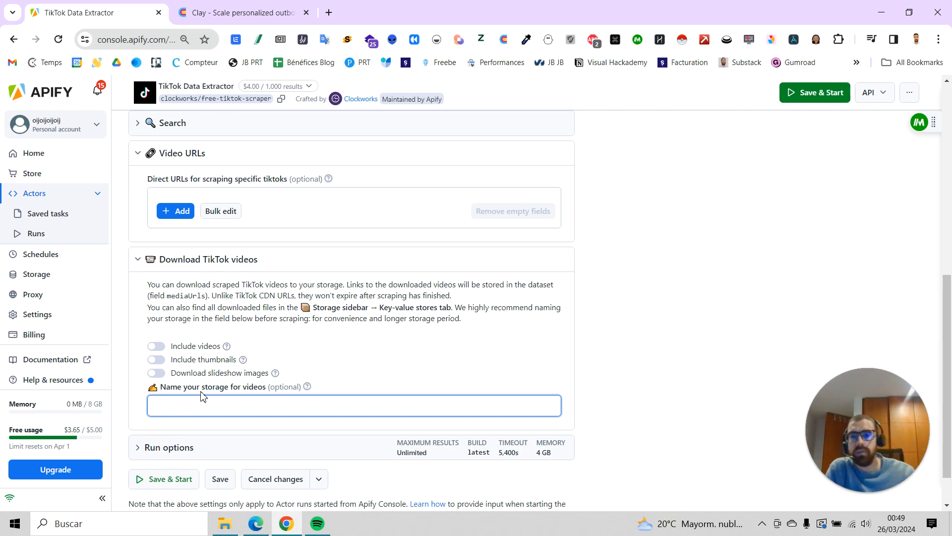
Collapse the Download TikTok videos and Video URLs sections and review the actor's name and description.
click(179, 268)
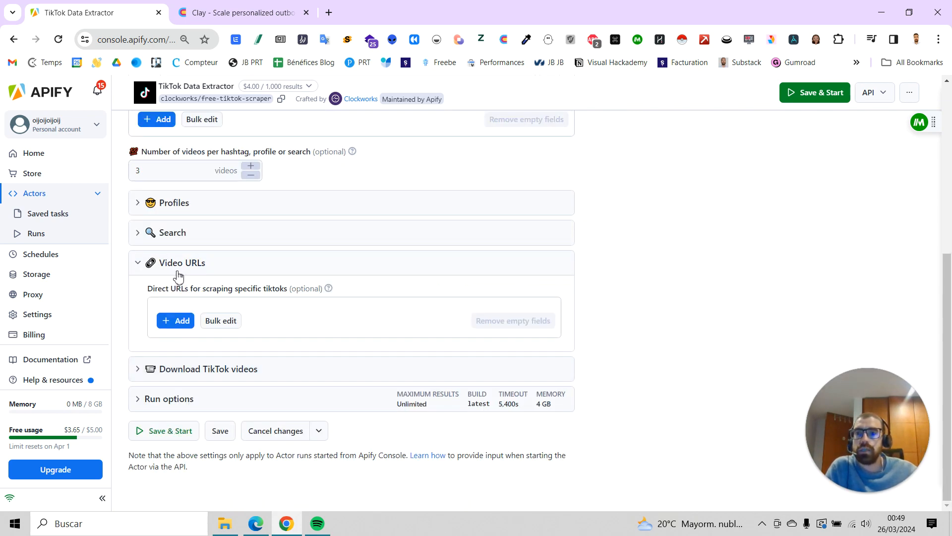
click(175, 268)
scroll(198, 332, up, 2)
scroll(193, 270, up, 2)
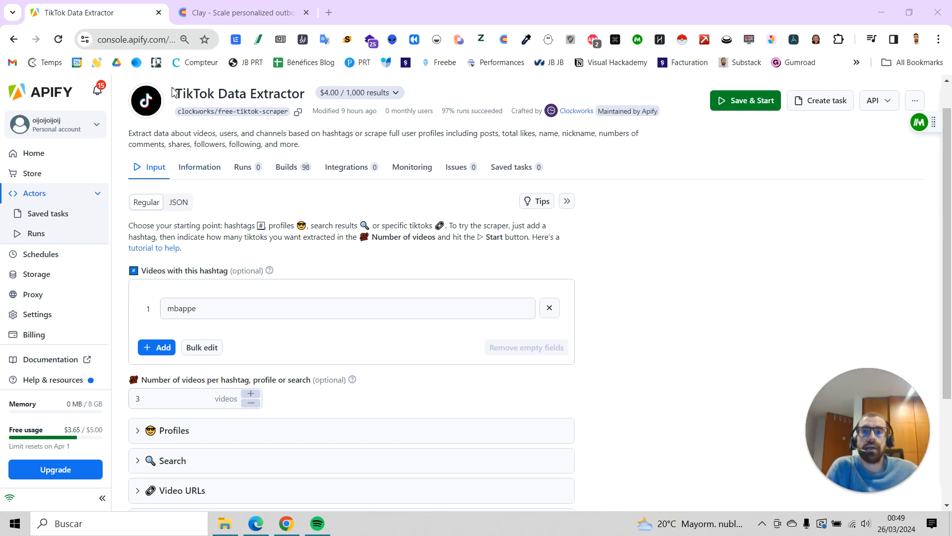
drag(179, 93, 275, 128)
double_click(279, 127)
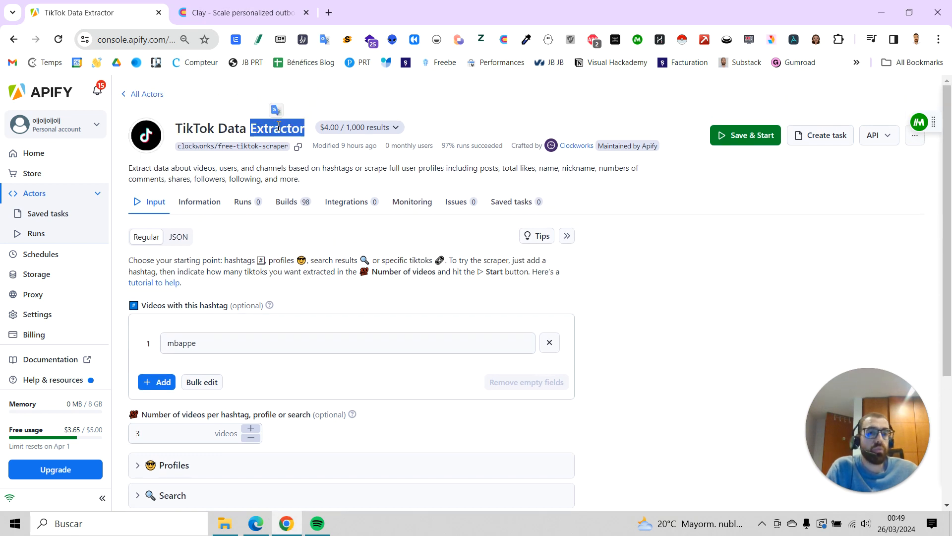
click(279, 126)
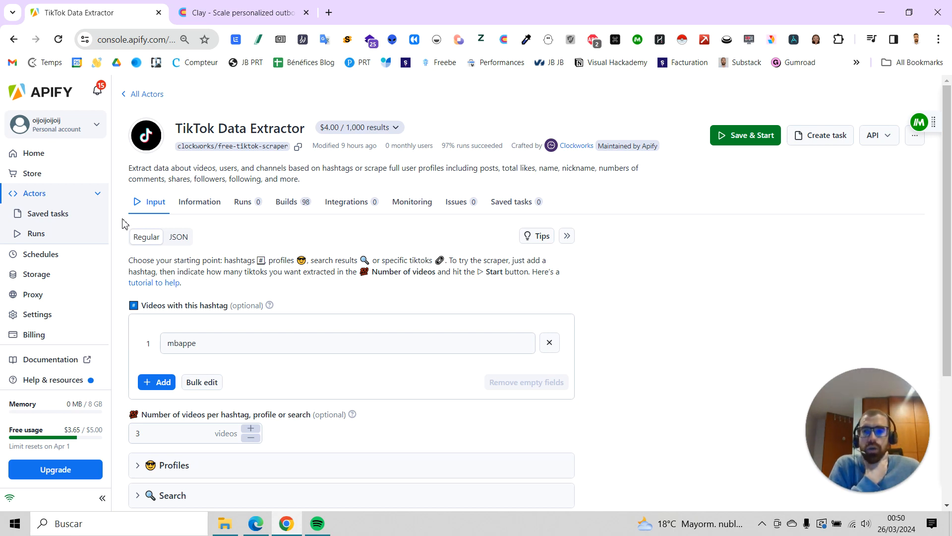
Switch to Clay, log in to the workspace and start a new table.
click(240, 9)
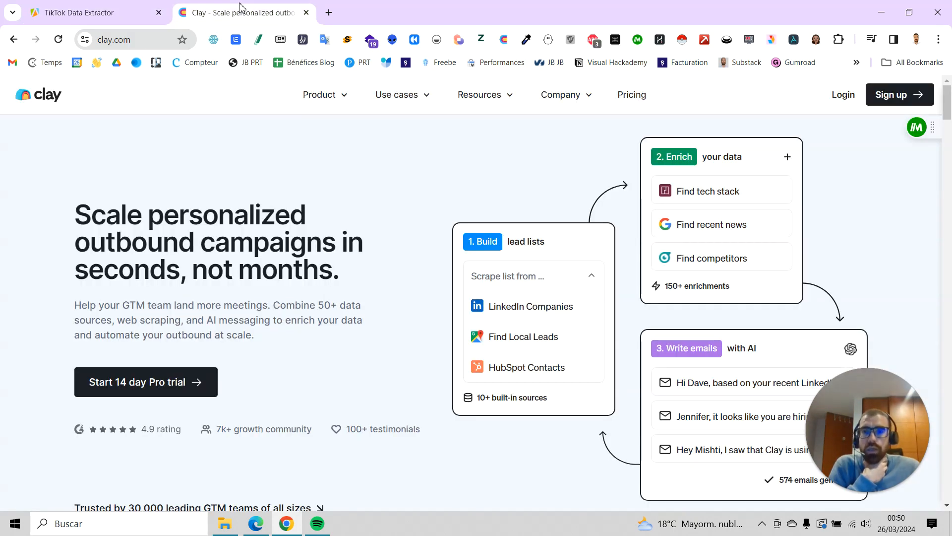
click(840, 97)
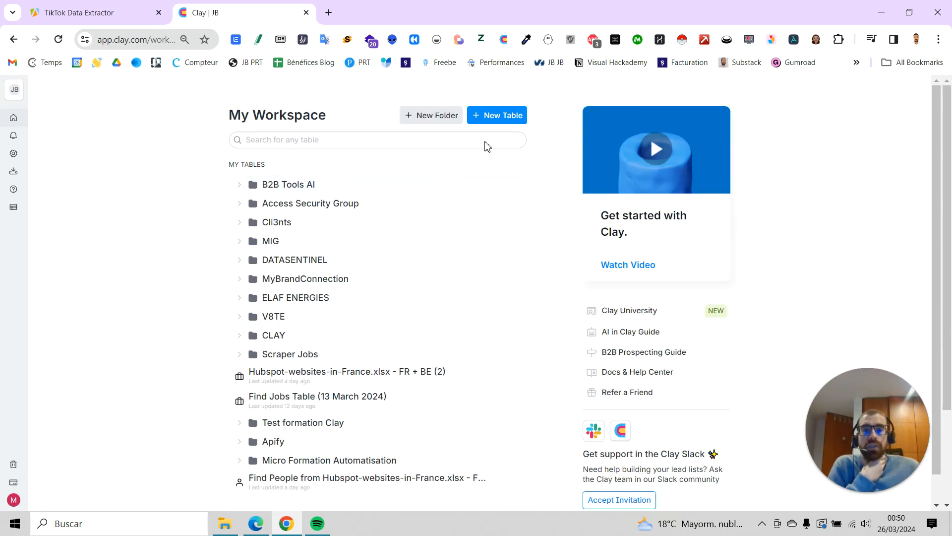
click(507, 122)
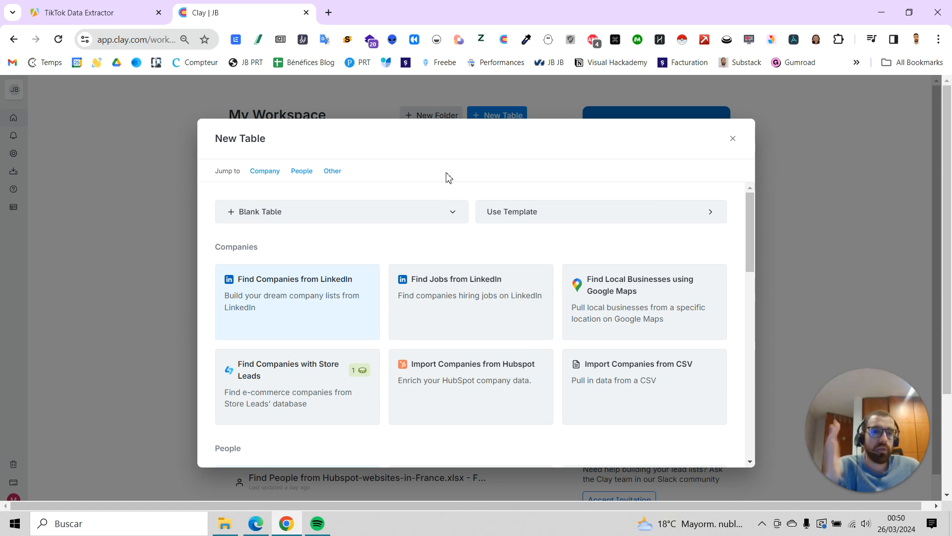
Examine the available company and people data sources and the CSV import for companies, exiting it without a file.
scroll(343, 214, down, 3)
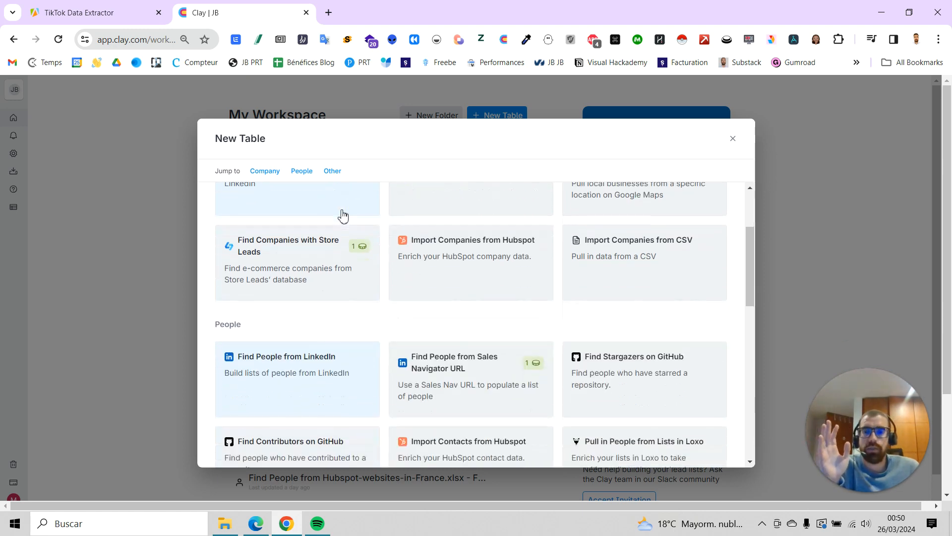
scroll(321, 267, up, 3)
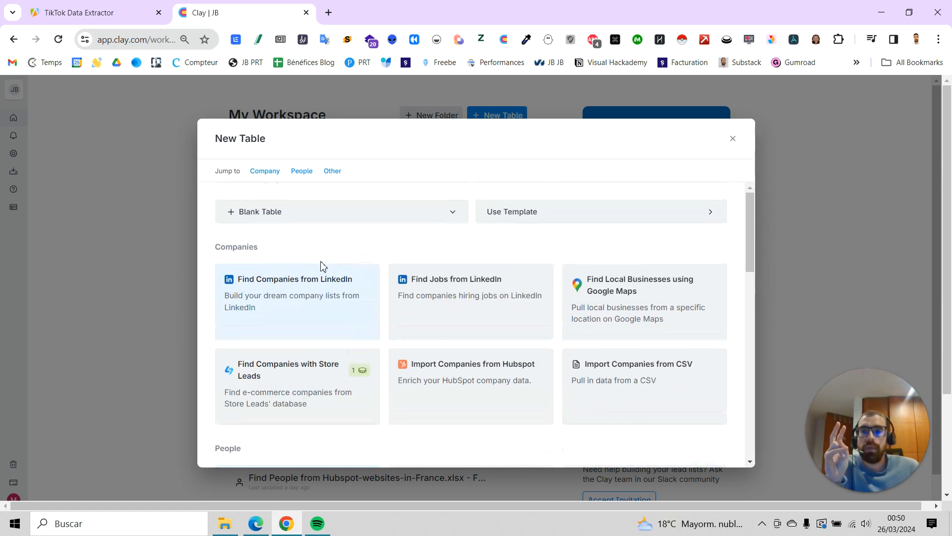
scroll(348, 266, down, 3)
click(602, 261)
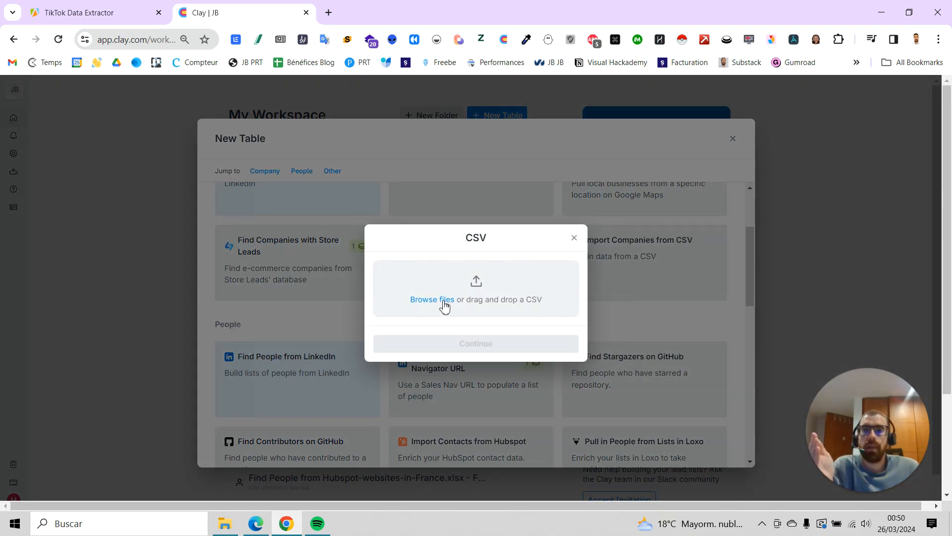
click(575, 238)
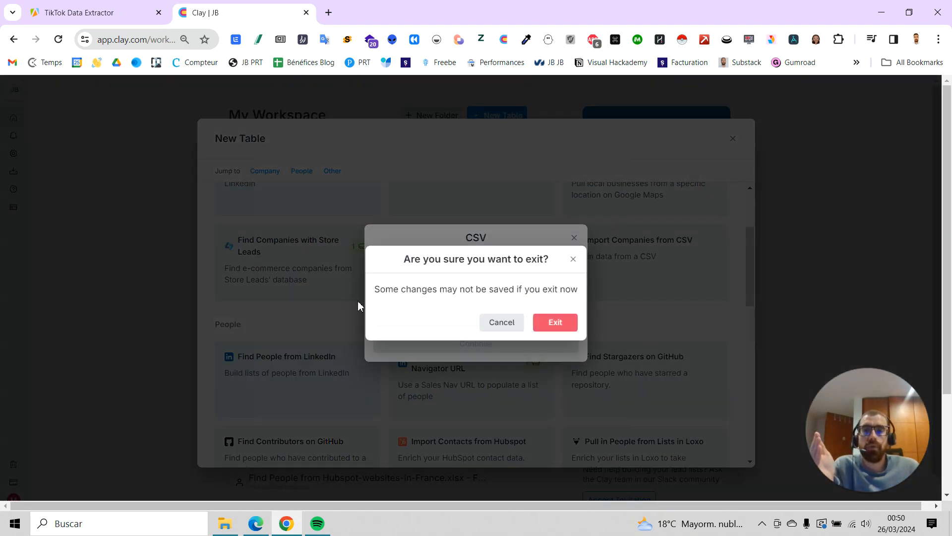
click(555, 323)
Create a blank Company Table.
scroll(353, 323, up, 3)
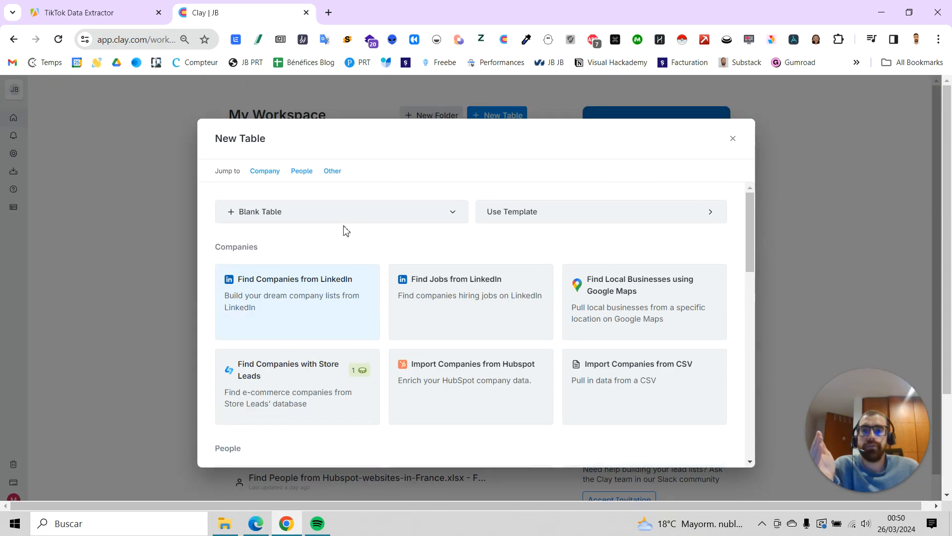
click(350, 213)
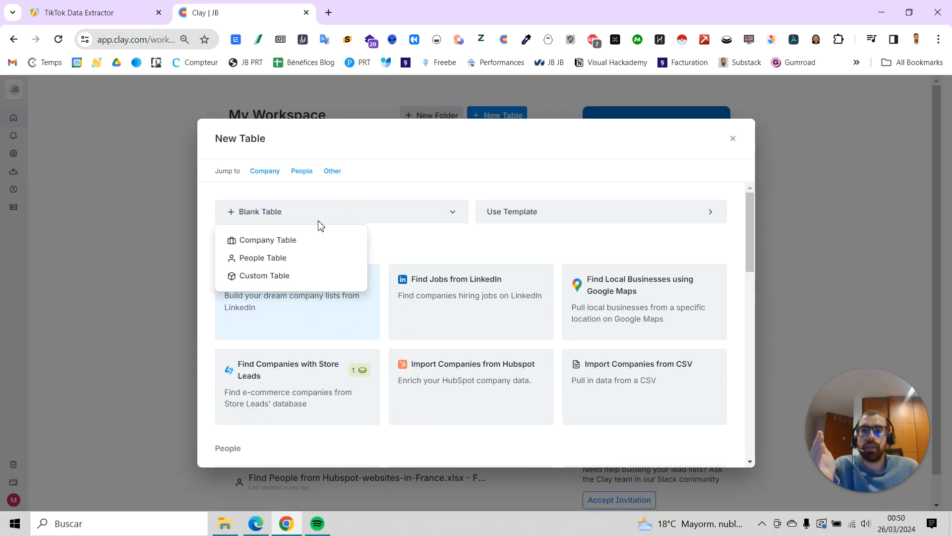
click(298, 242)
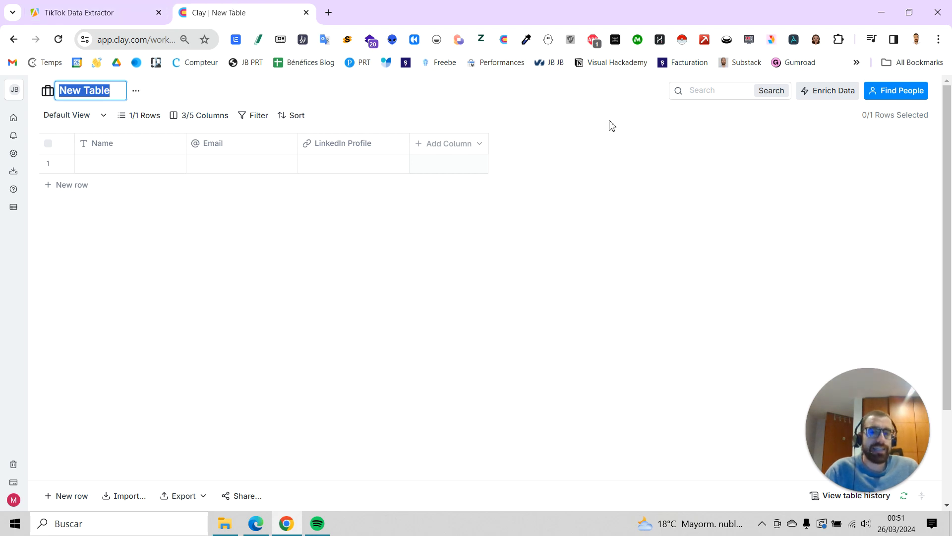
Search the enrichment columns for "apify", look through the results and close the search without adding a column.
click(821, 94)
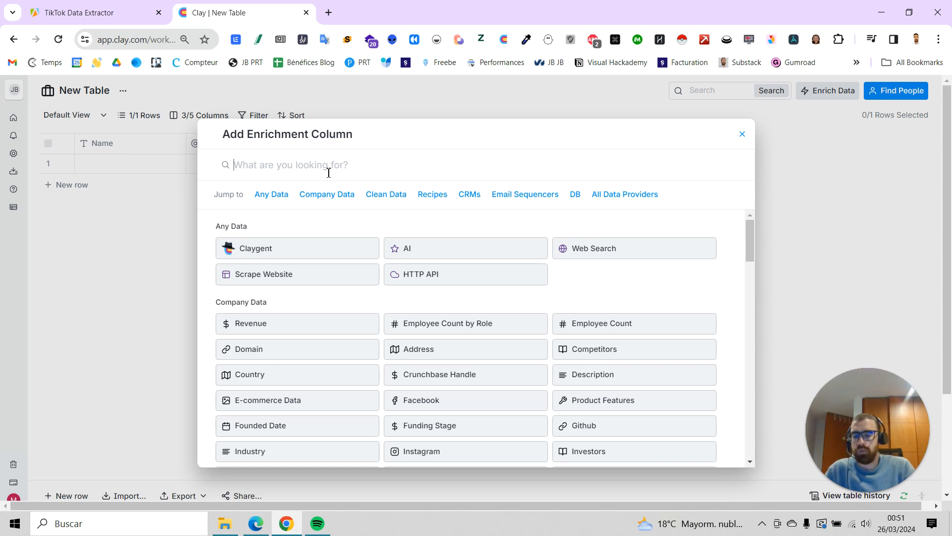
text(apify)
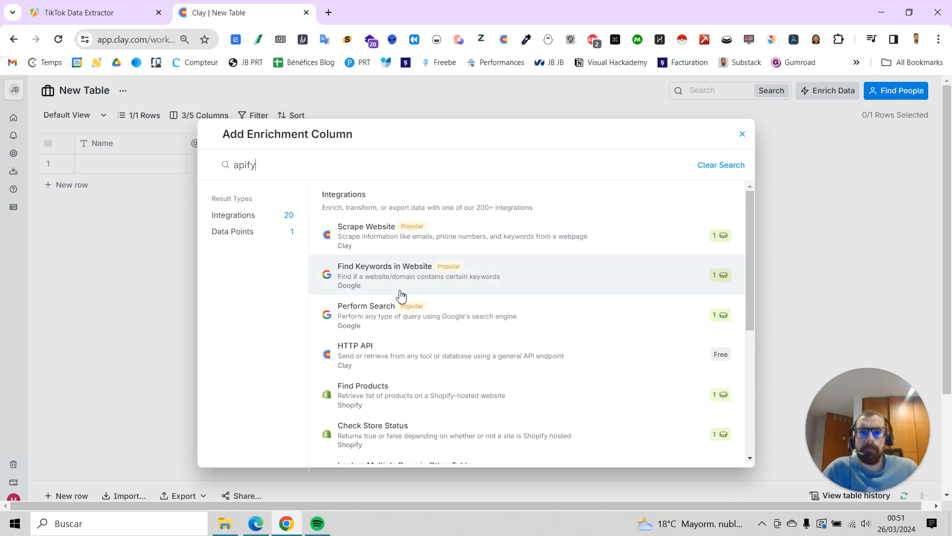
scroll(402, 296, down, 5)
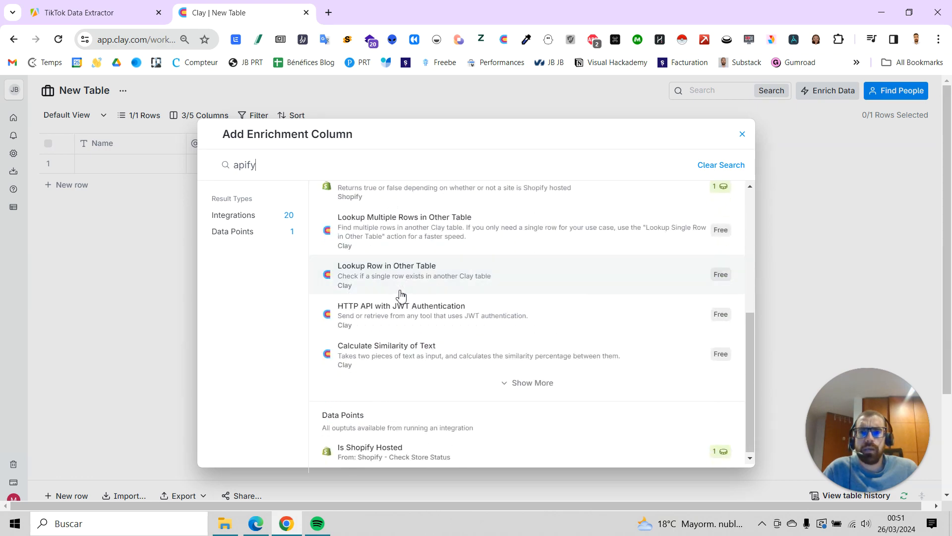
scroll(402, 296, up, 5)
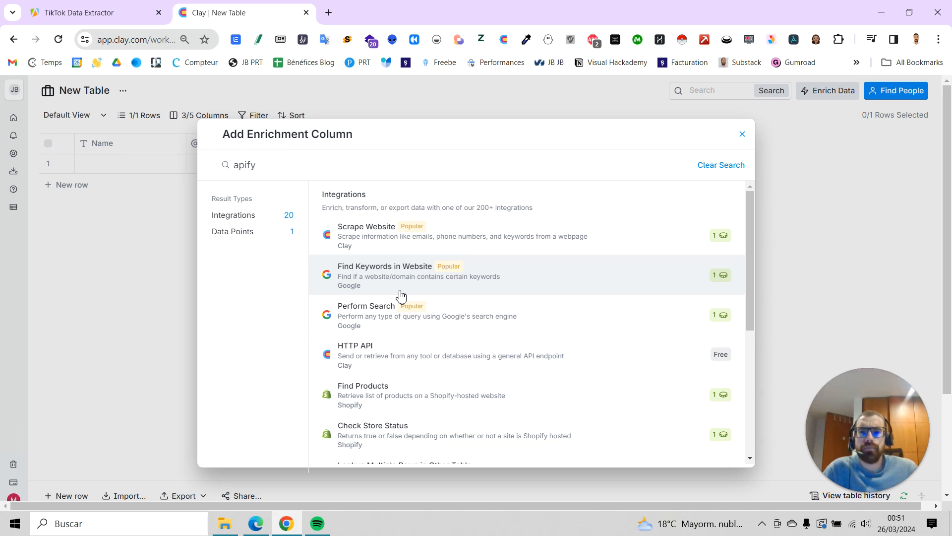
click(742, 134)
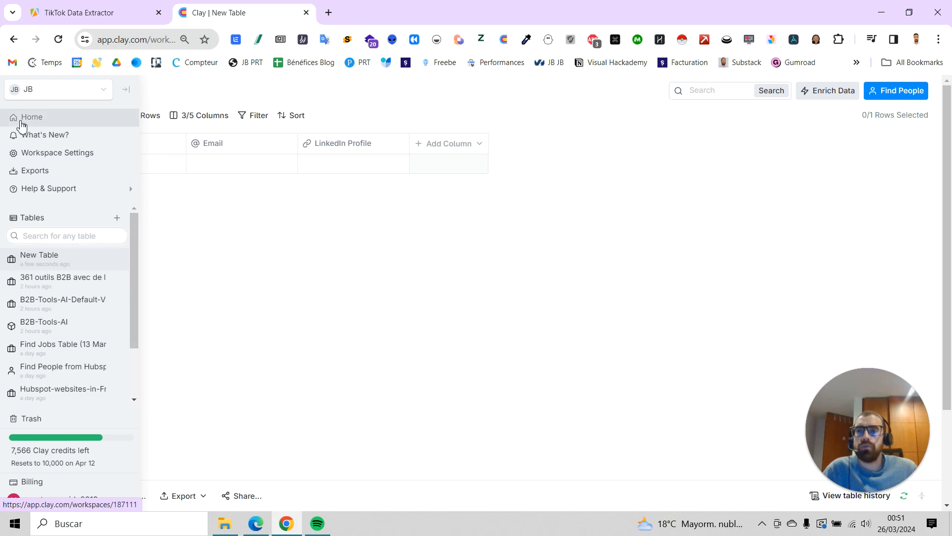
From the workspace home, start another table with the Pull Data from Apify Actor source and choose the existing Apify API key account.
click(22, 121)
click(499, 116)
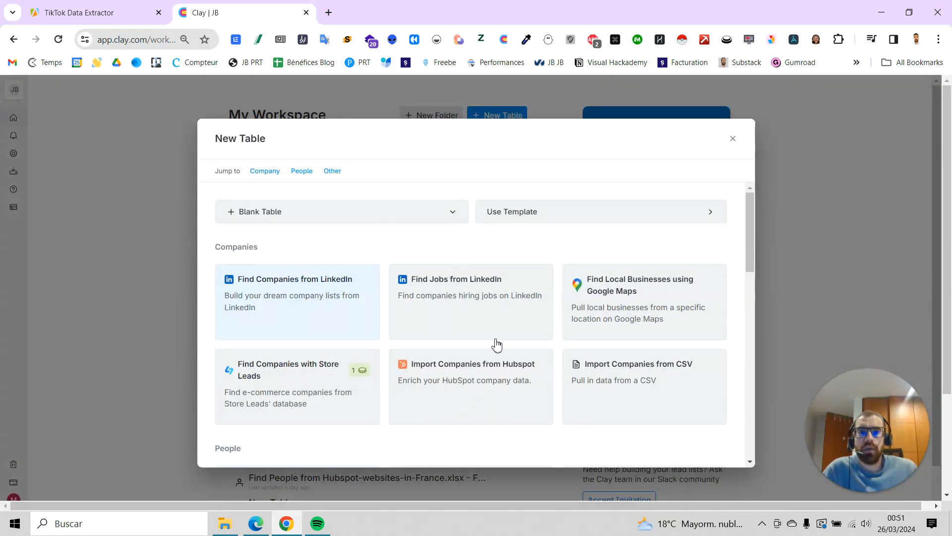
scroll(486, 332, down, 3)
scroll(432, 292, down, 10)
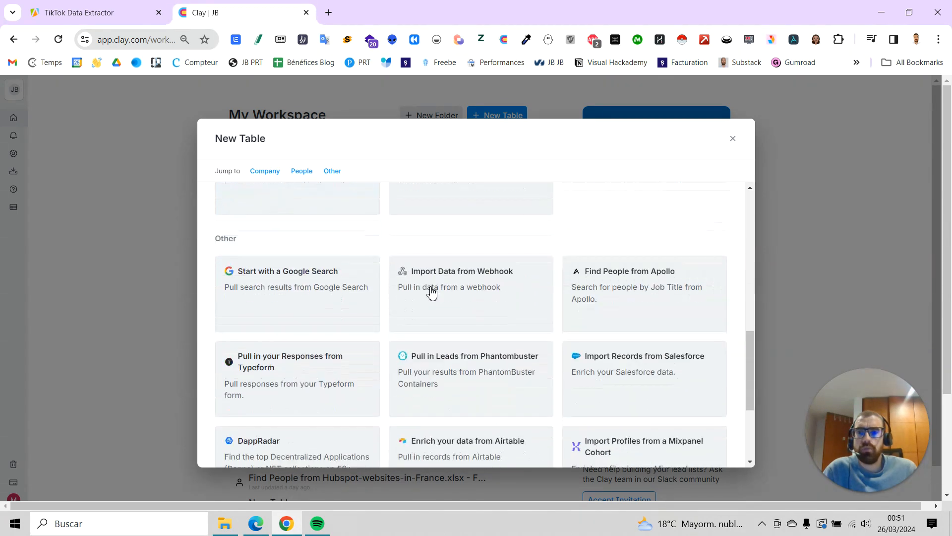
scroll(431, 292, down, 1)
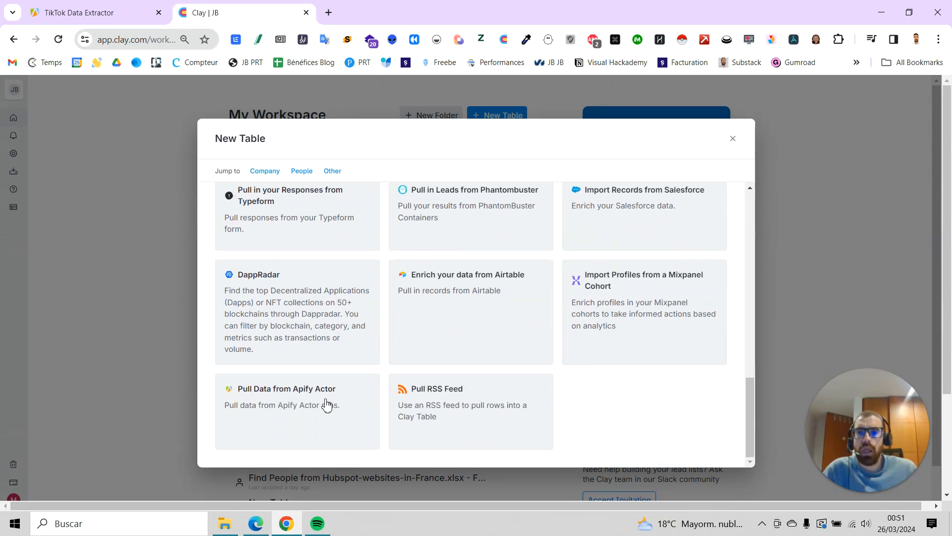
click(294, 410)
click(397, 307)
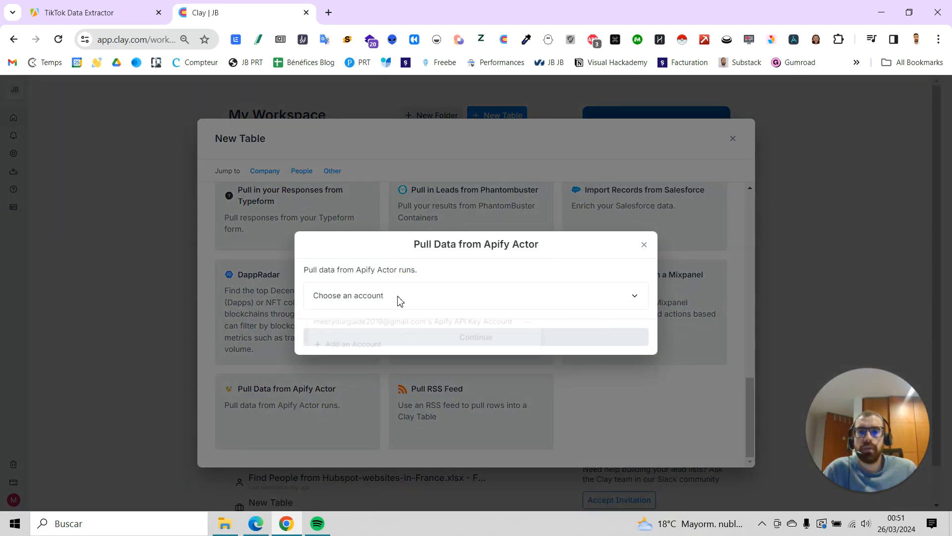
click(402, 322)
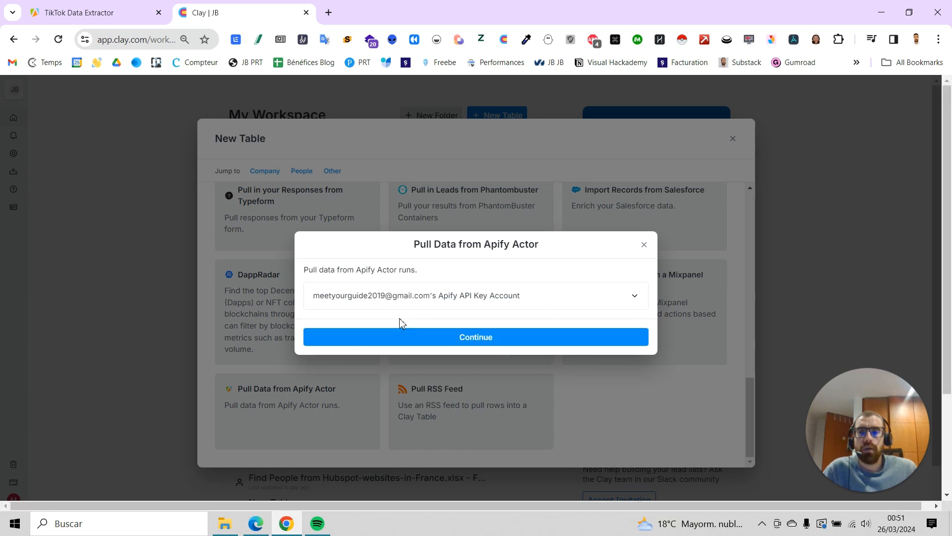
Continue with the chosen Apify account and compare the selectable Apify actors with the TikTok Data Extractor page in Apify.
click(424, 339)
click(381, 246)
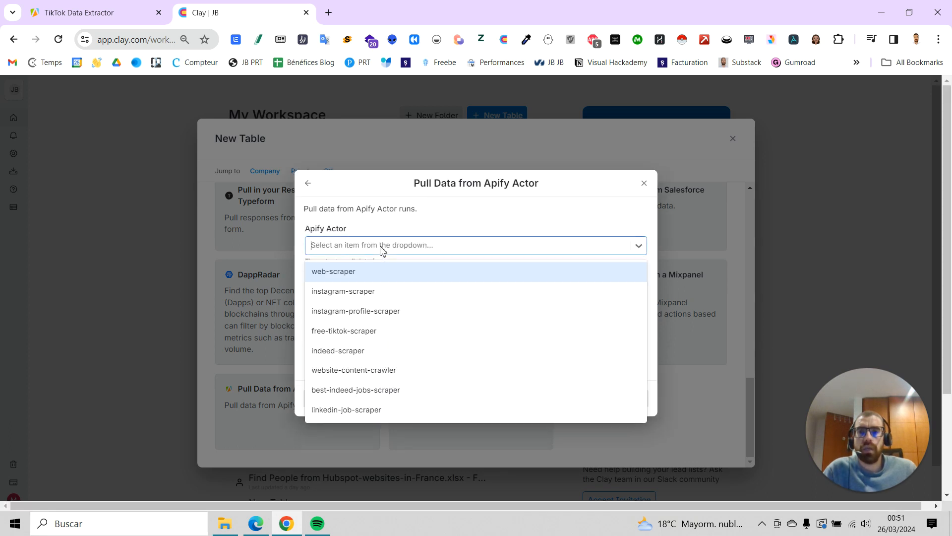
click(380, 246)
click(110, 7)
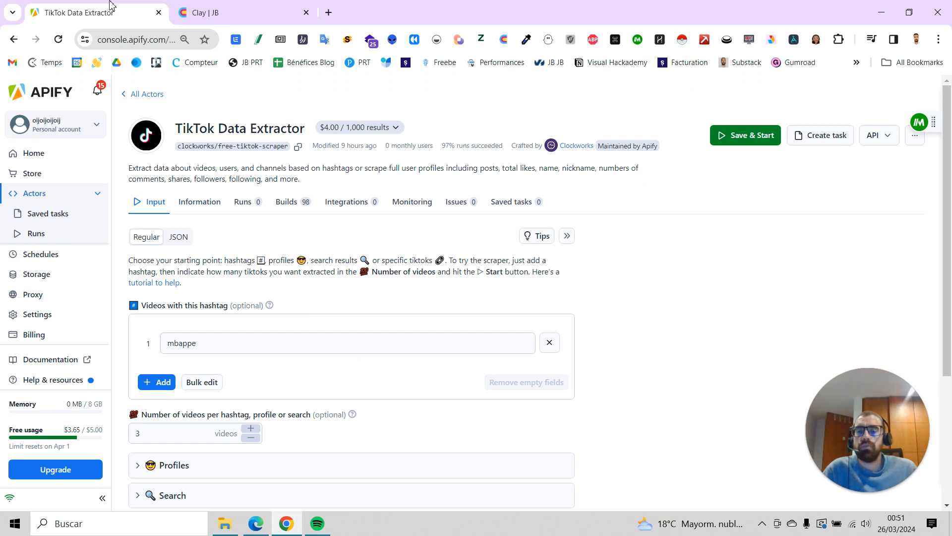
click(206, 11)
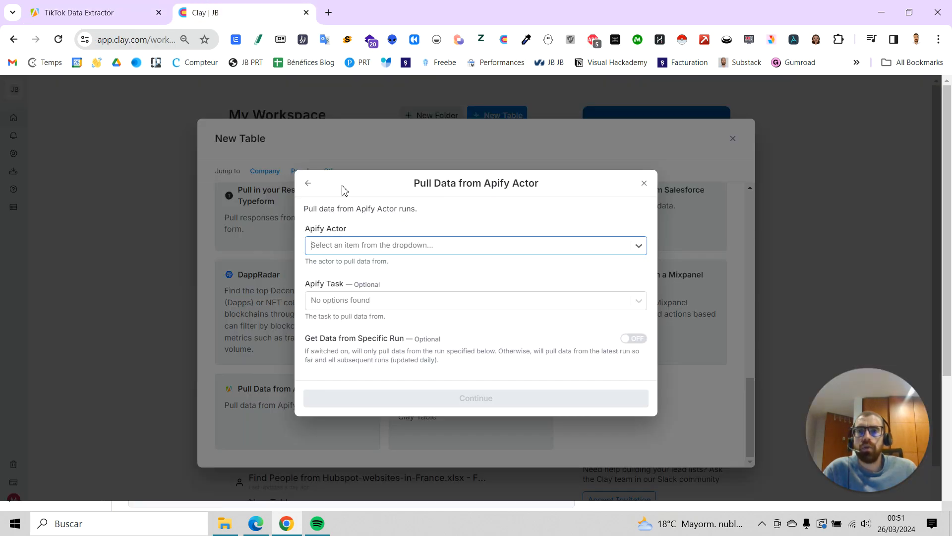
click(385, 245)
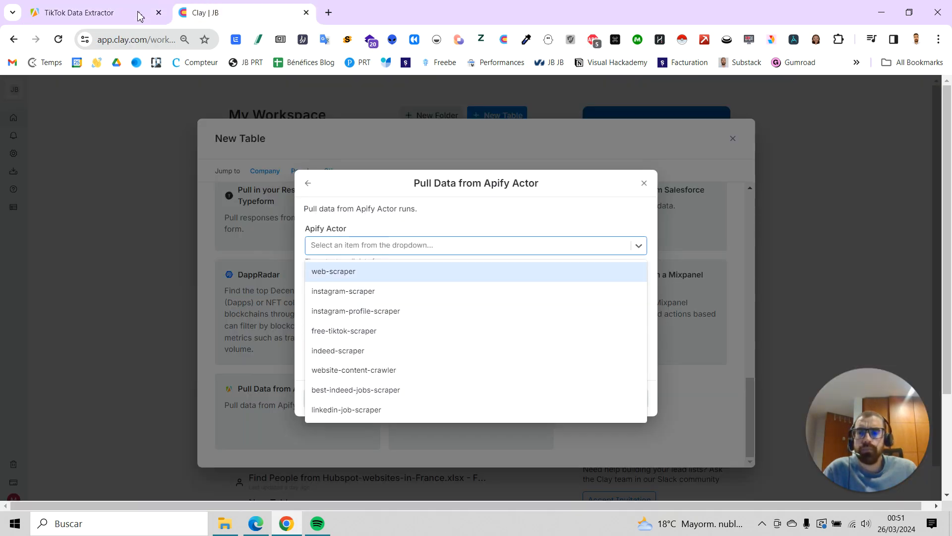
click(111, 8)
click(227, 15)
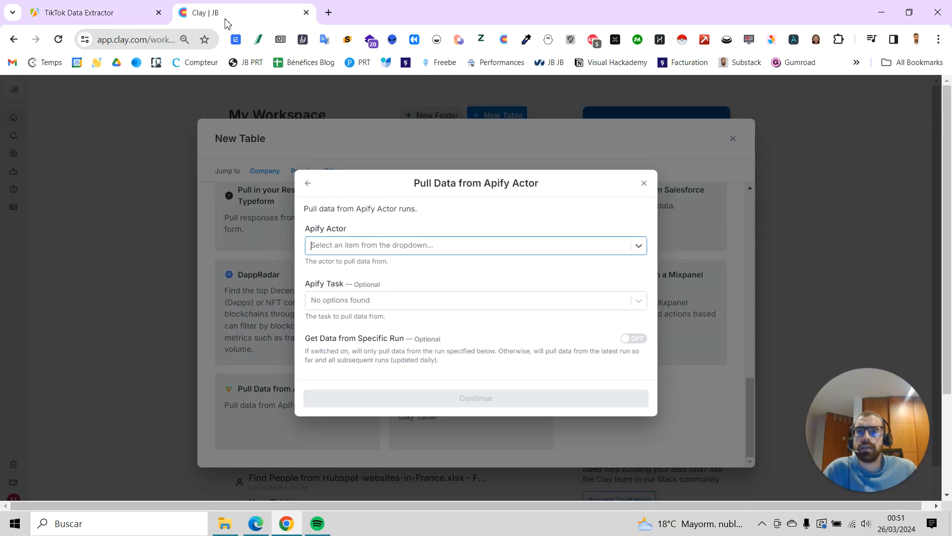
click(399, 246)
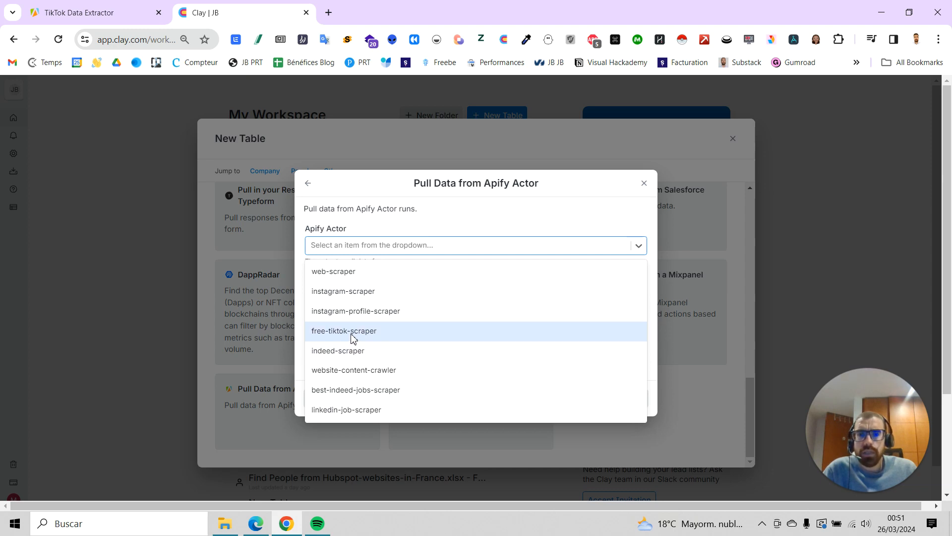
Switch to Apify, save and start the TikTok Data Extractor run for the hashtag mbappe, and review its output table.
click(96, 5)
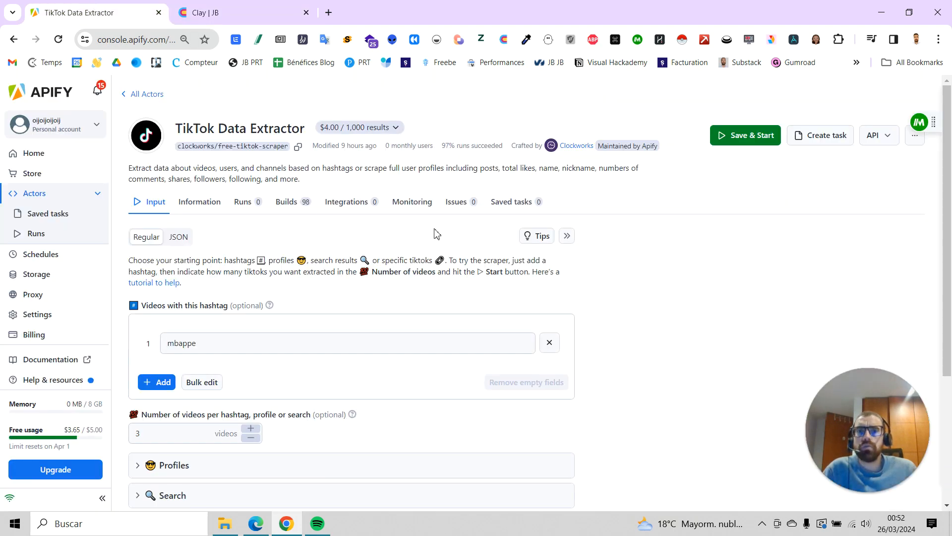
click(728, 137)
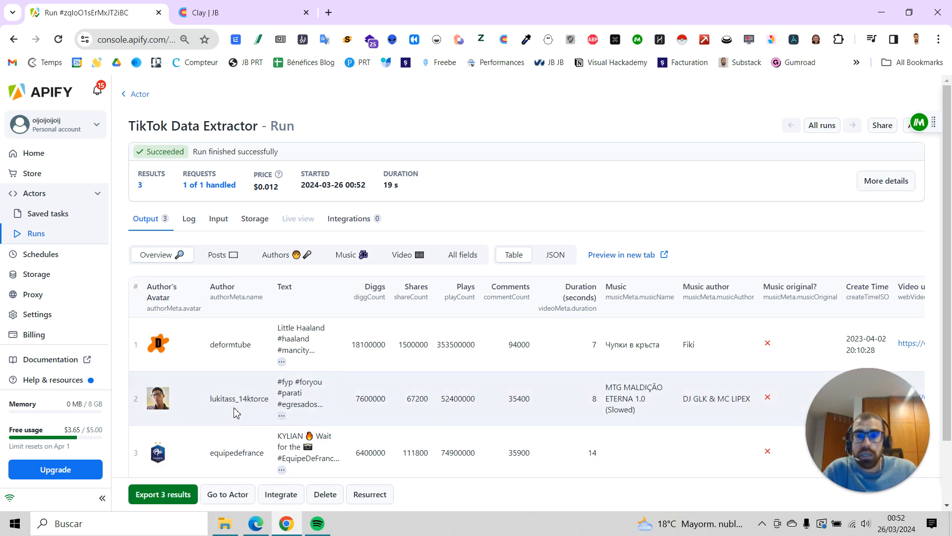
scroll(234, 411, down, 1)
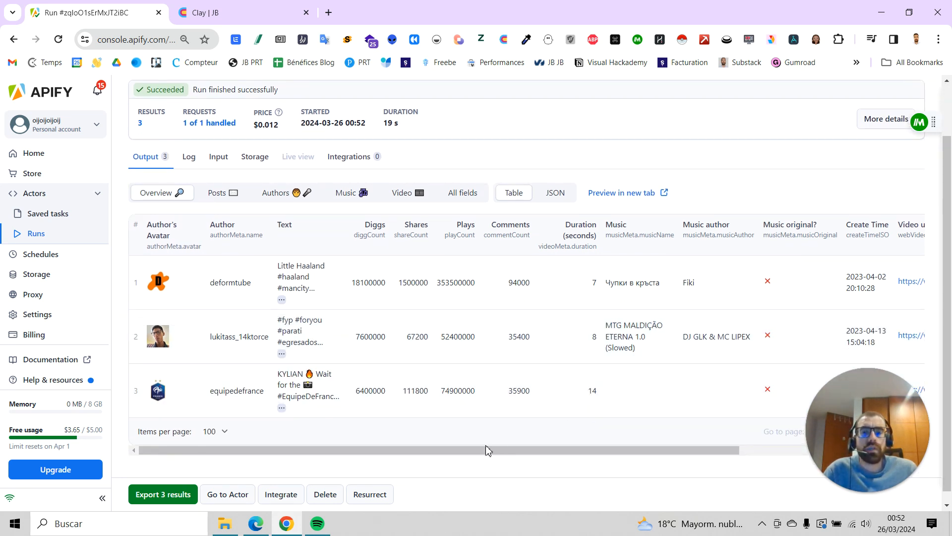
drag(455, 453, 395, 435)
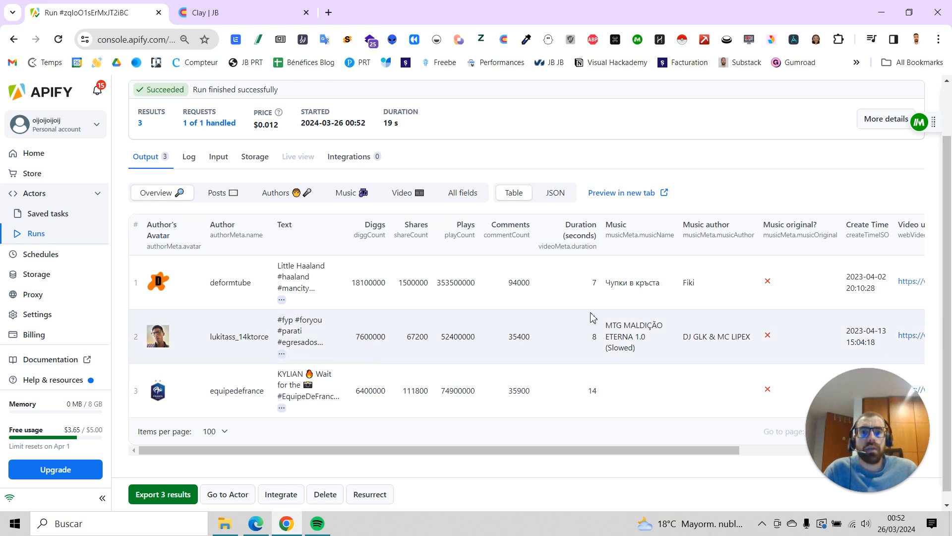
scroll(246, 255, up, 2)
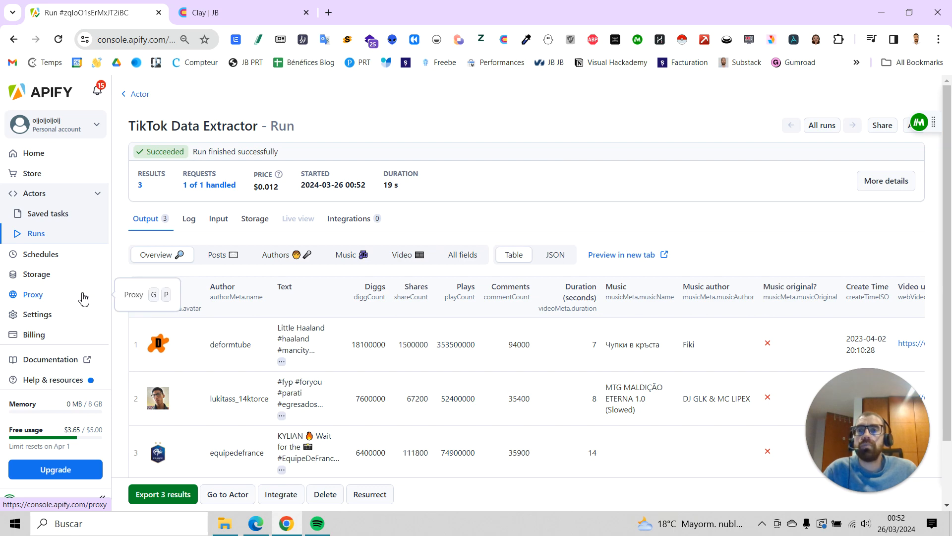
Return to Clay, look through the selectable Apify actors again and exit the source setup without choosing one.
click(250, 5)
click(351, 245)
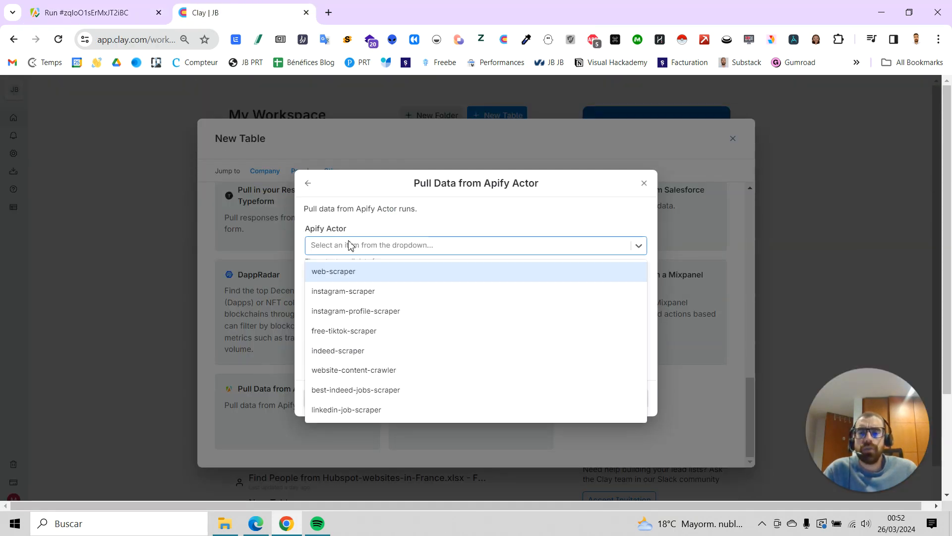
click(132, 7)
click(238, 6)
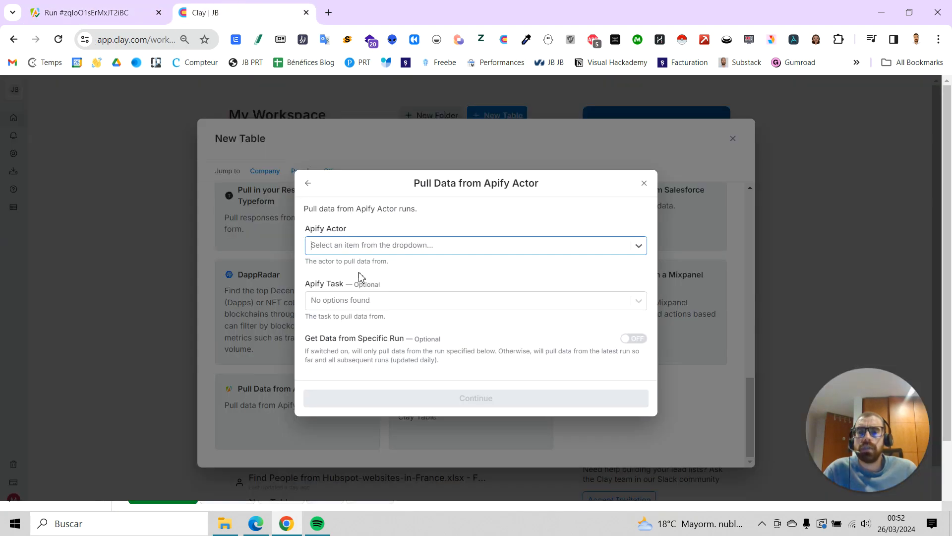
click(408, 245)
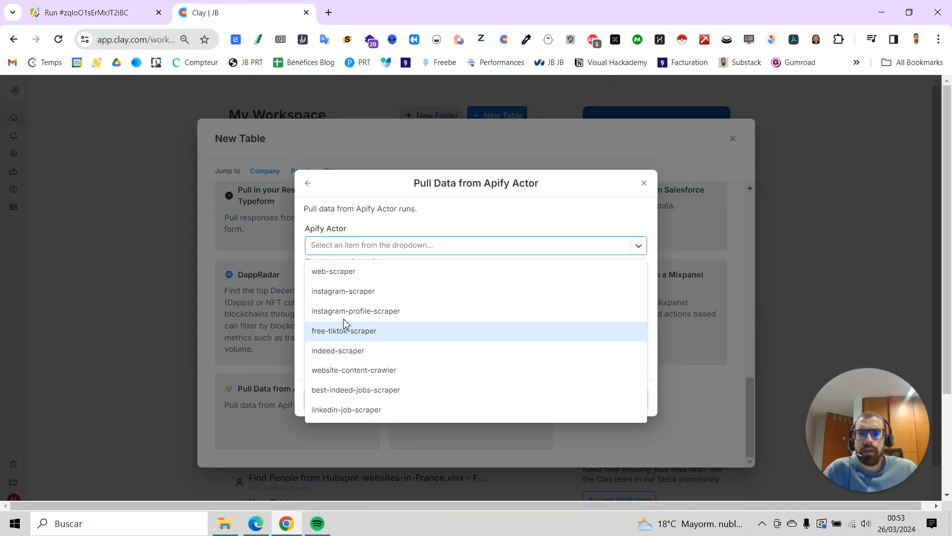
click(643, 183)
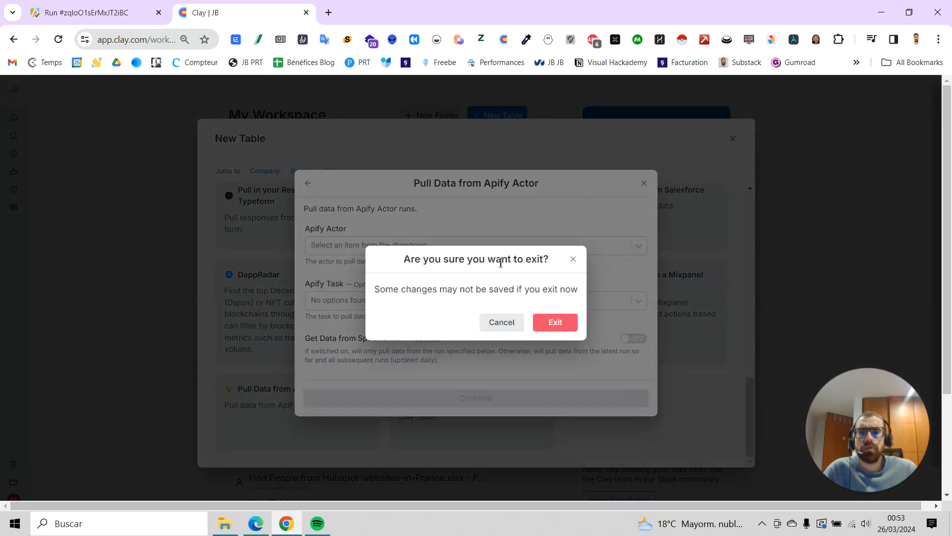
click(553, 323)
Restart the Pull Data from Apify Actor source with the existing Apify account and select free-tiktok-scraper as the actor.
click(298, 403)
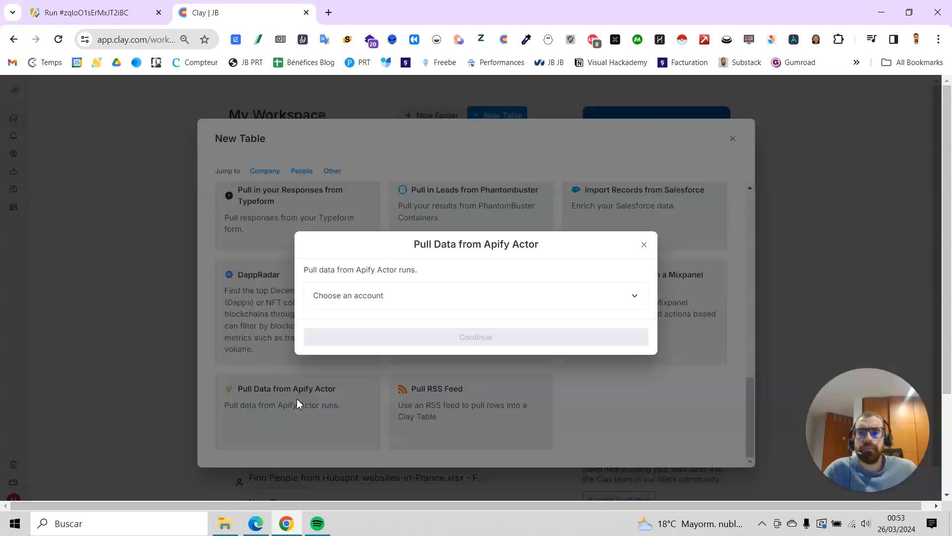
click(377, 295)
click(382, 320)
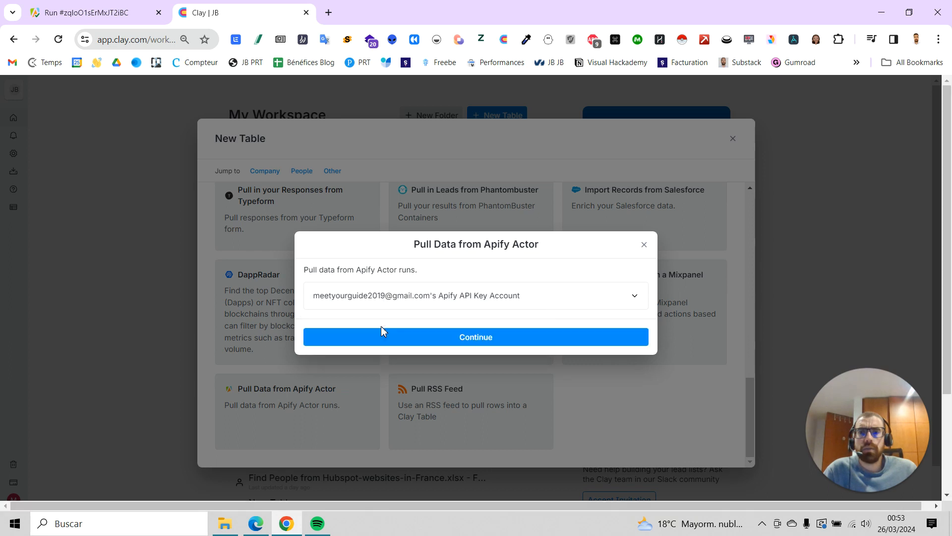
click(398, 341)
click(368, 247)
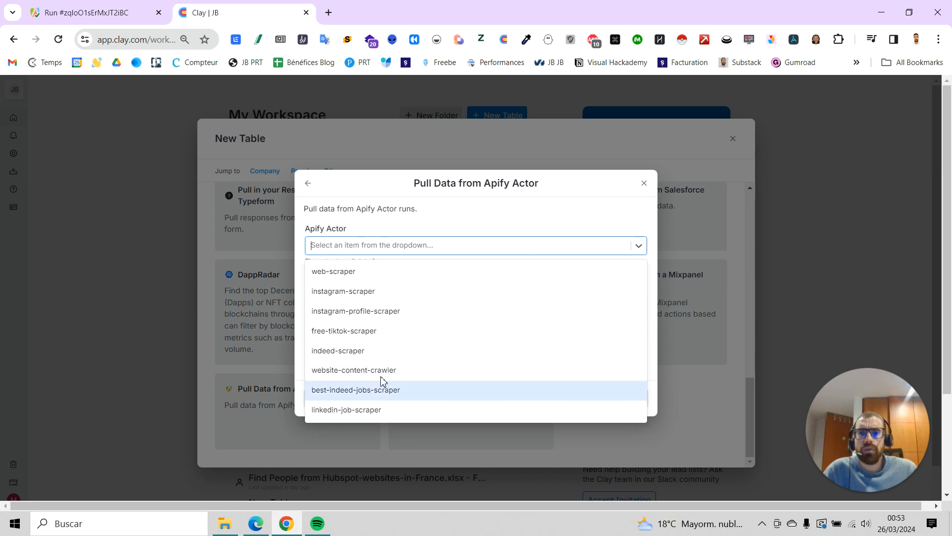
click(377, 330)
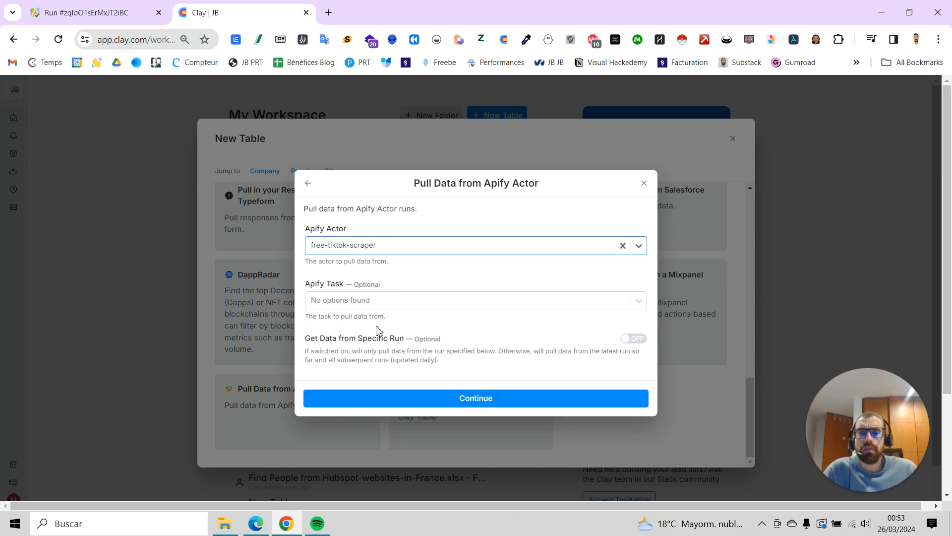
Check the Apify Task options and compare the selectable actors with the recently used Actors in Apify.
click(394, 309)
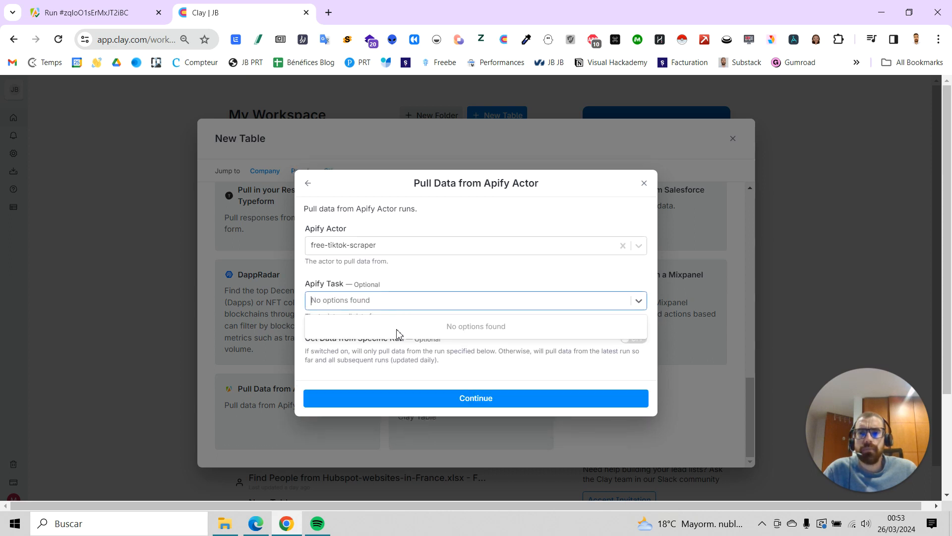
click(382, 252)
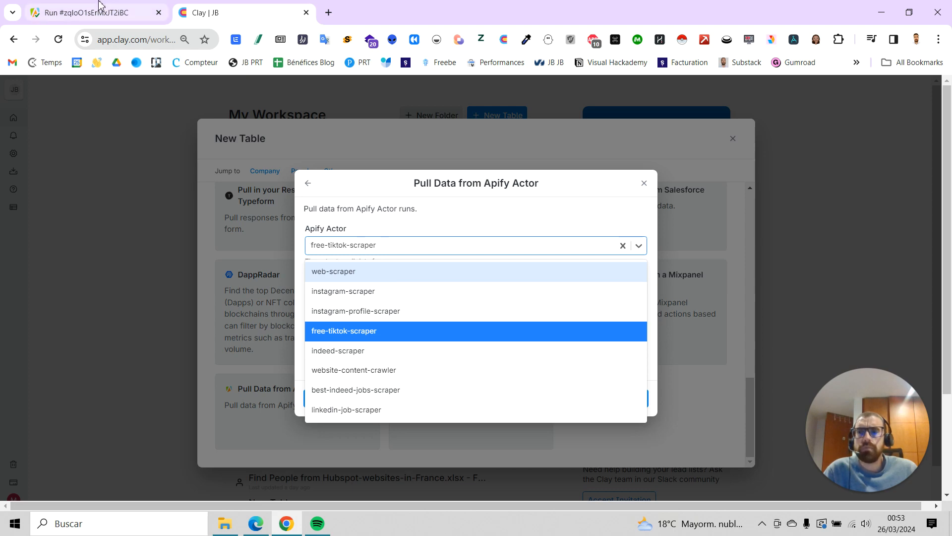
click(87, 13)
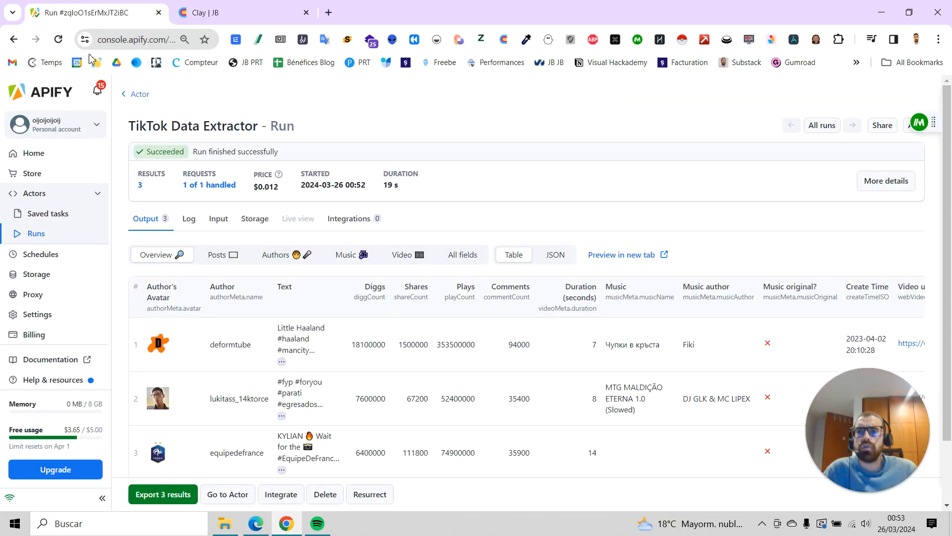
click(33, 197)
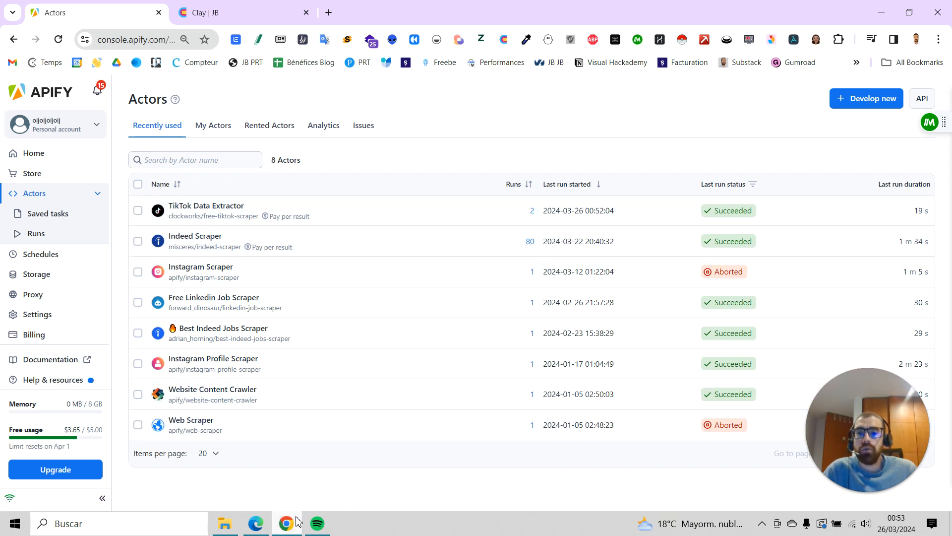
Switch back to Clay, accept the free-tiktok-scraper source settings and load the data into a new blank table.
mouse_move(284, 528)
click(233, 11)
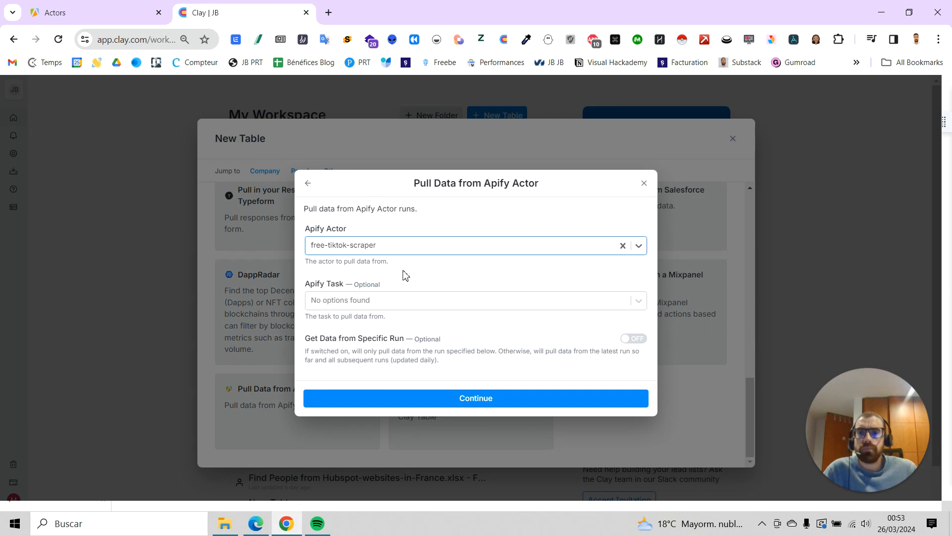
click(446, 396)
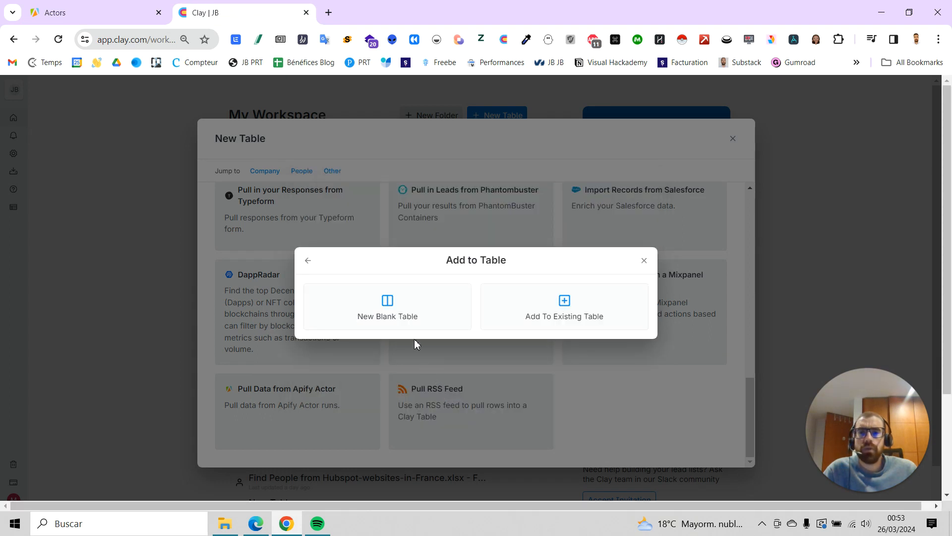
click(405, 316)
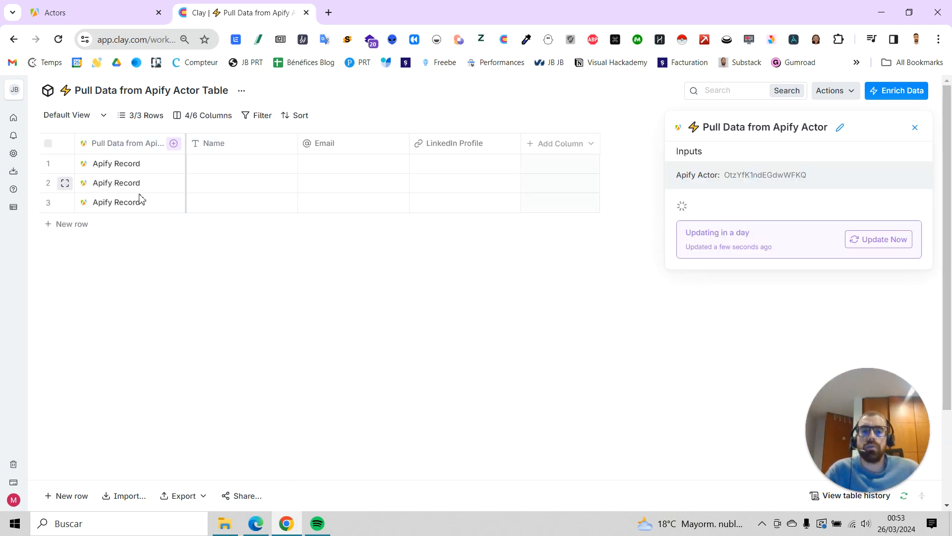
Switch to Apify and examine the TikTok Data Extractor's runs, builds, information and input settings.
click(87, 8)
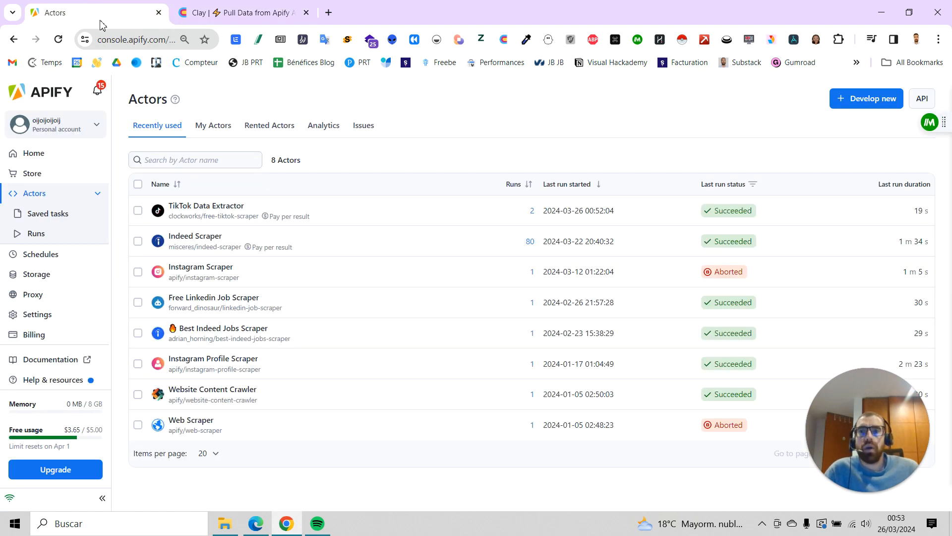
click(386, 218)
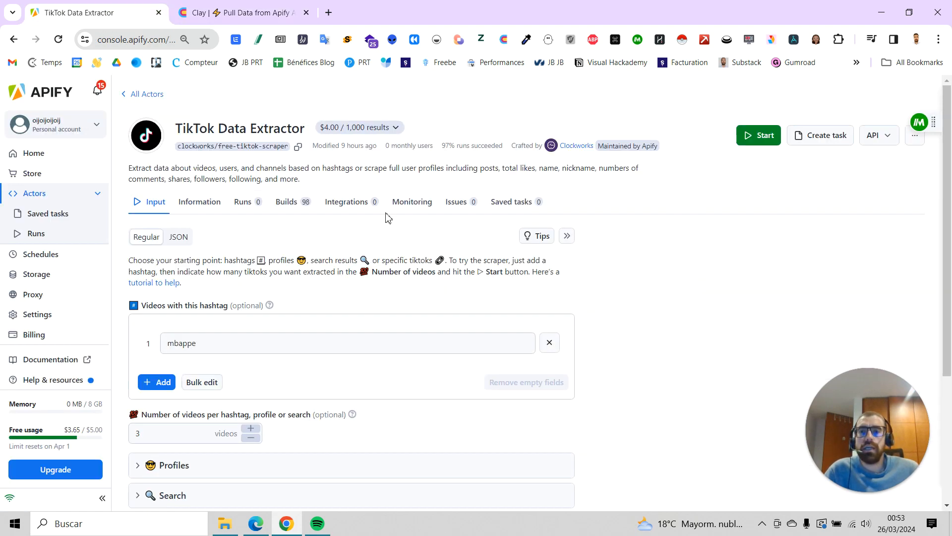
click(248, 203)
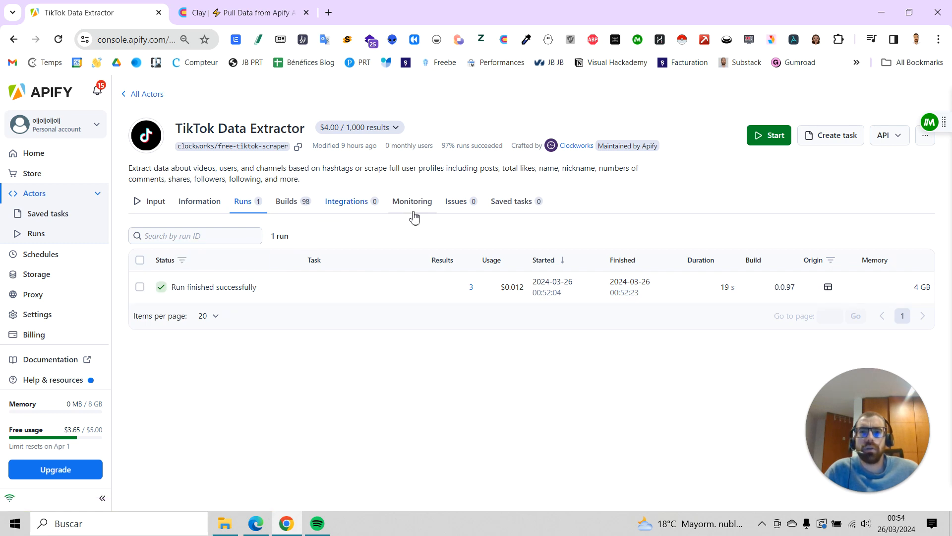
click(296, 208)
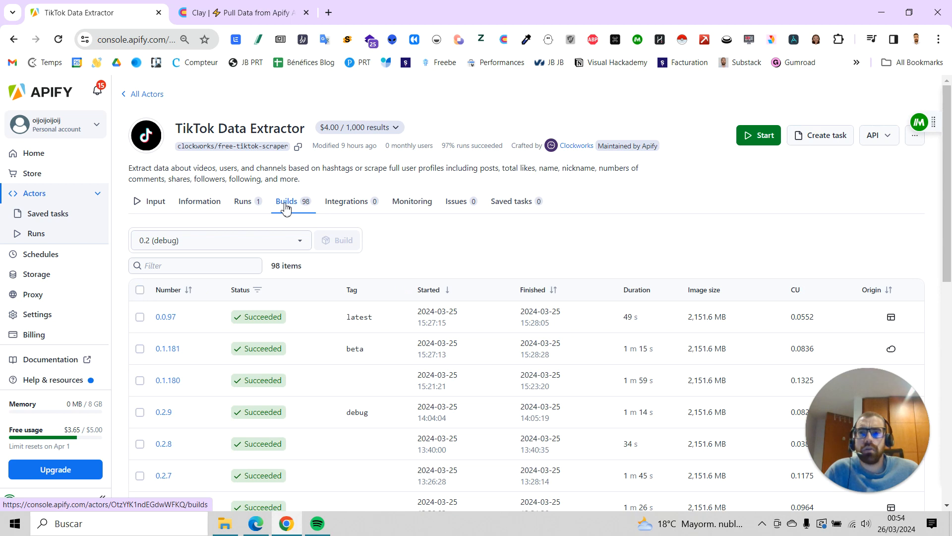
click(239, 206)
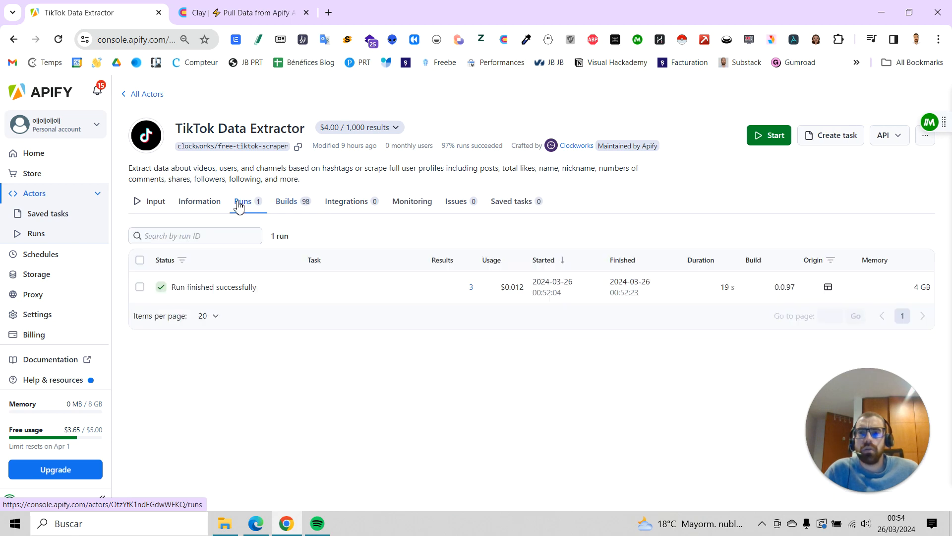
click(192, 205)
click(157, 206)
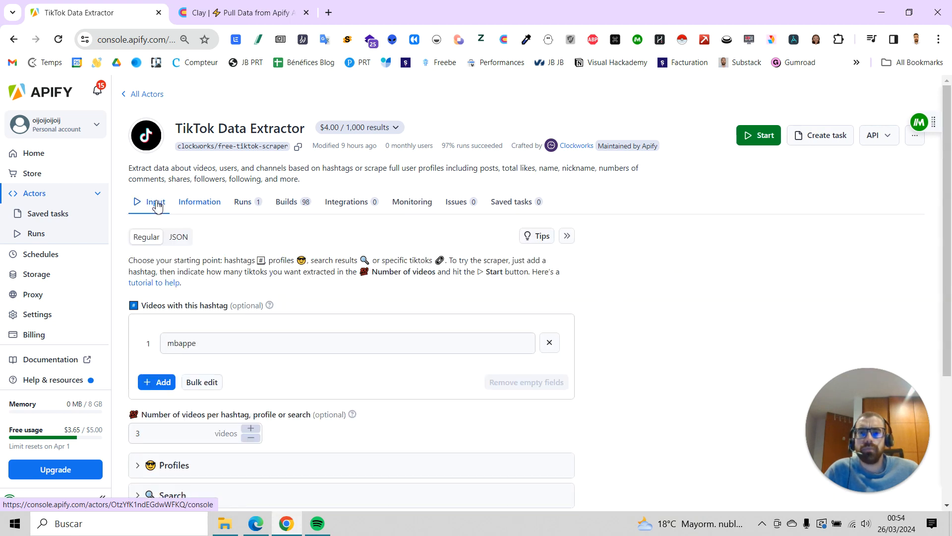
scroll(210, 248, down, 4)
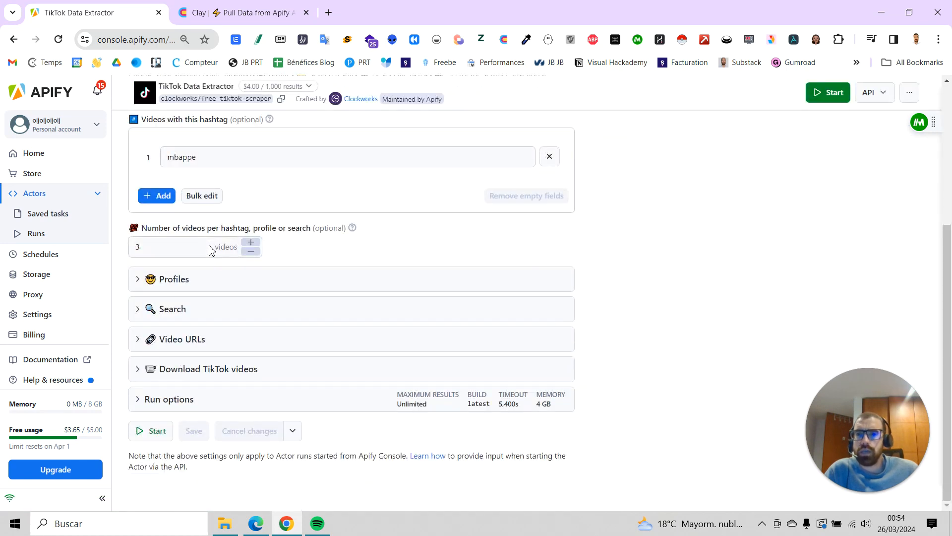
scroll(212, 250, up, 4)
Return to the Apify Actor table in Clay and close the source's details.
click(253, 6)
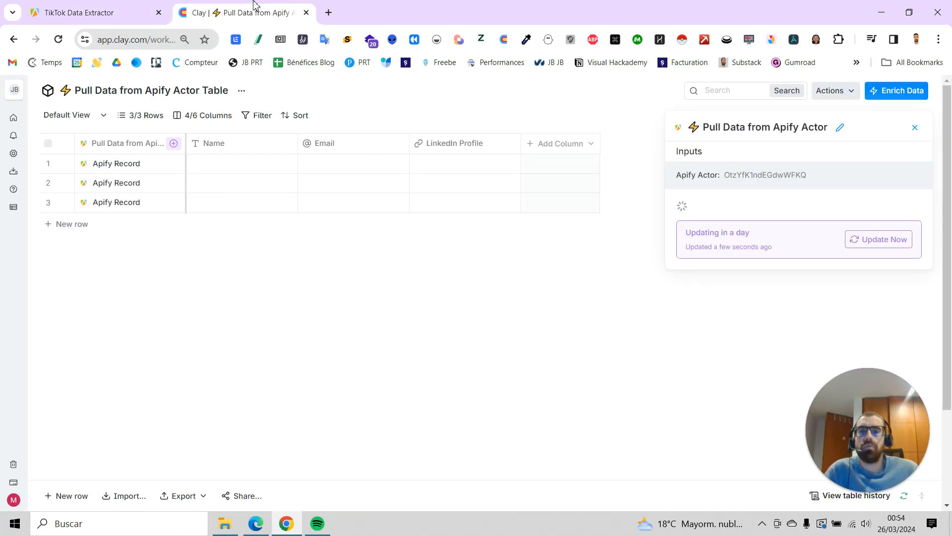
click(917, 128)
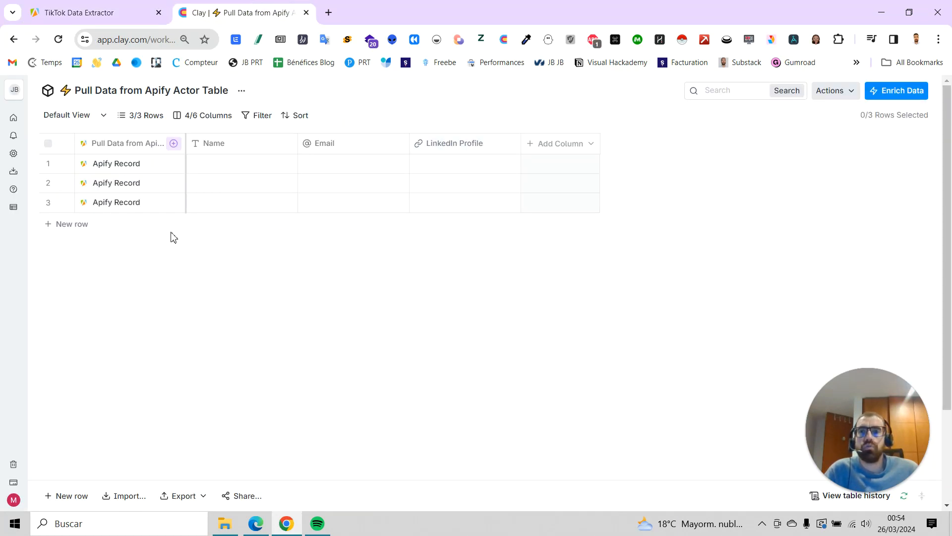
Rename the table's Name column to Nom.
click(223, 147)
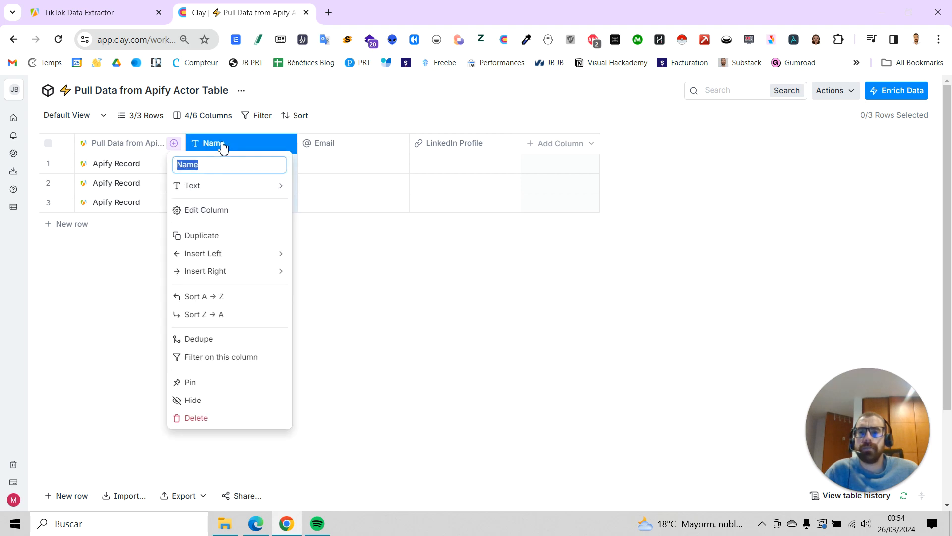
text(N)
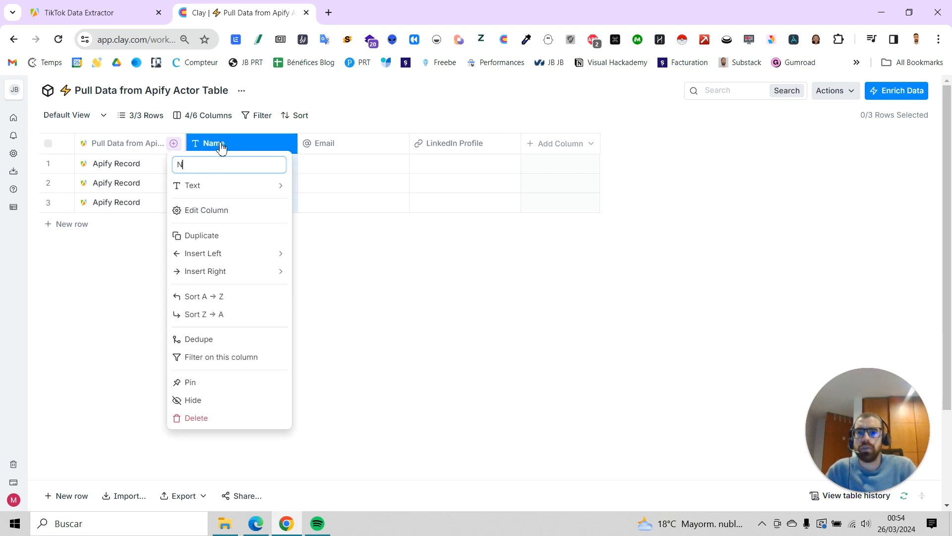
key(Return)
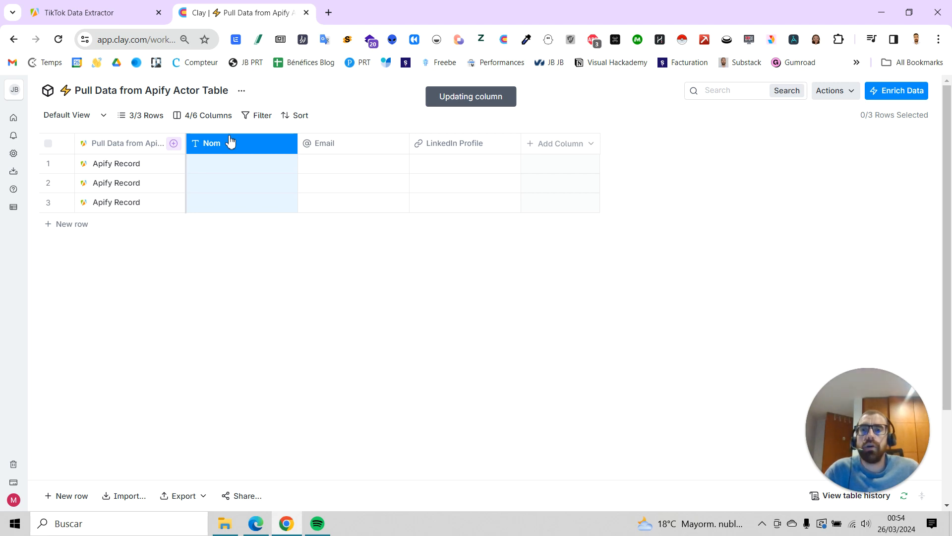
Set the Nom column's value to the text field from Pull Data from Apify Actor and save the settings.
click(231, 141)
click(257, 211)
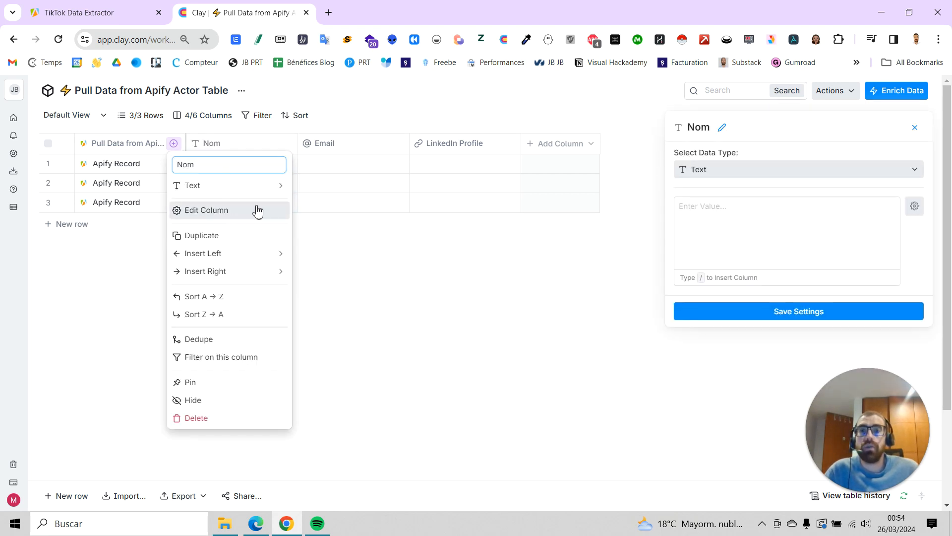
click(723, 201)
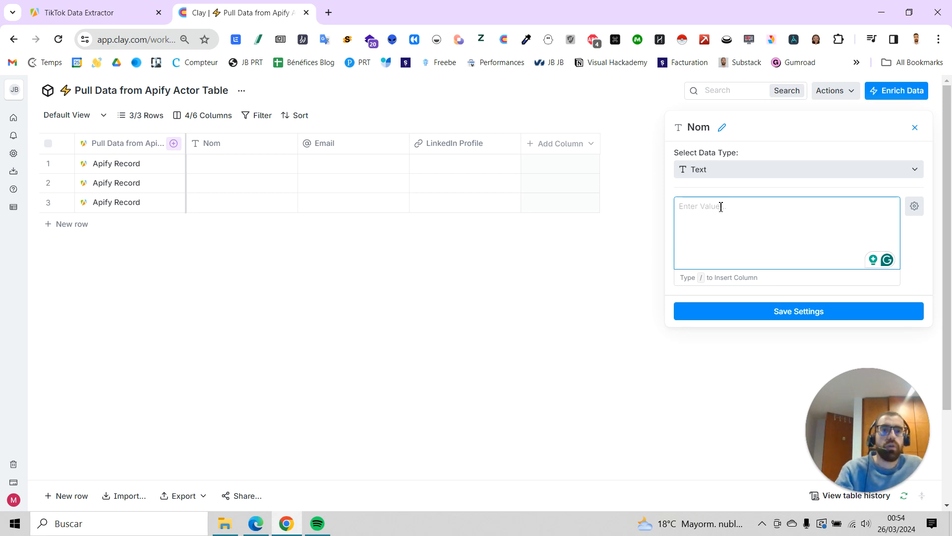
text(/)
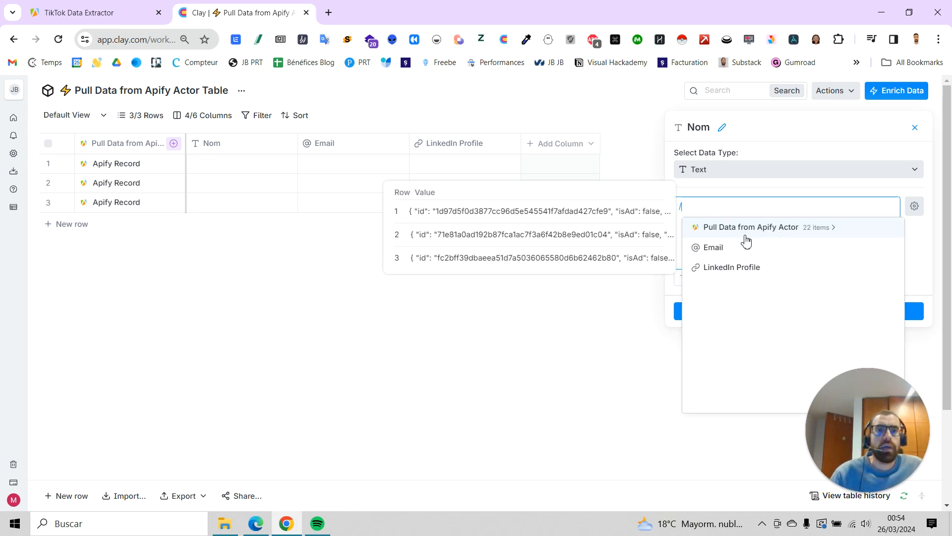
click(750, 233)
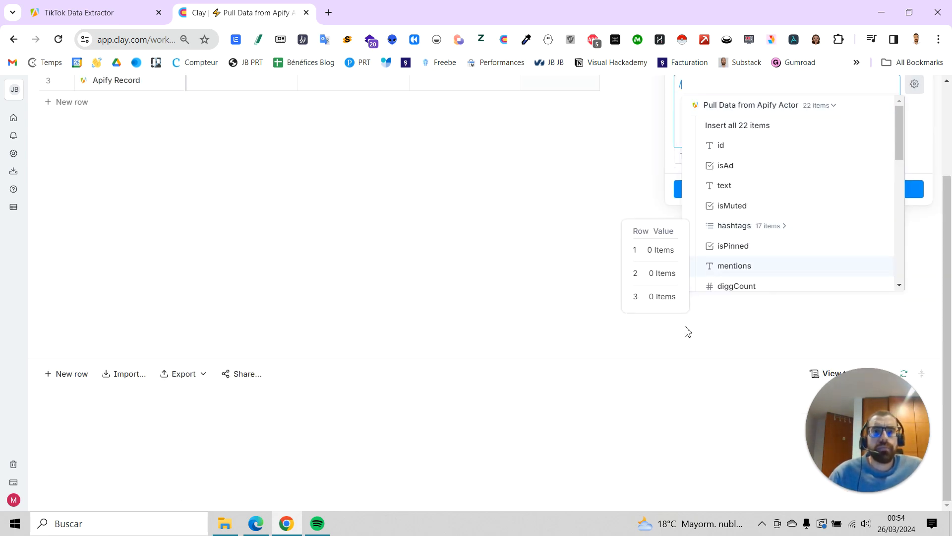
click(739, 186)
click(742, 189)
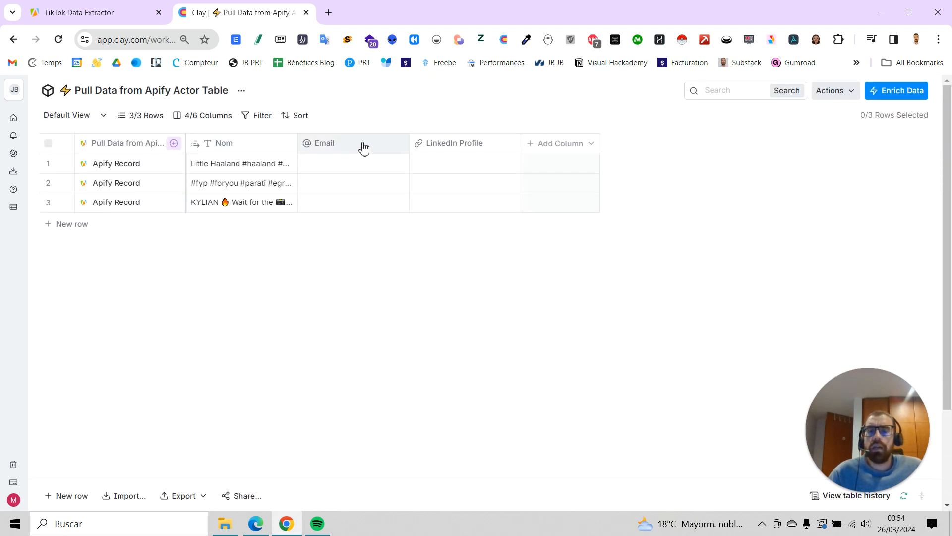
Delete the Email column from the table.
click(388, 148)
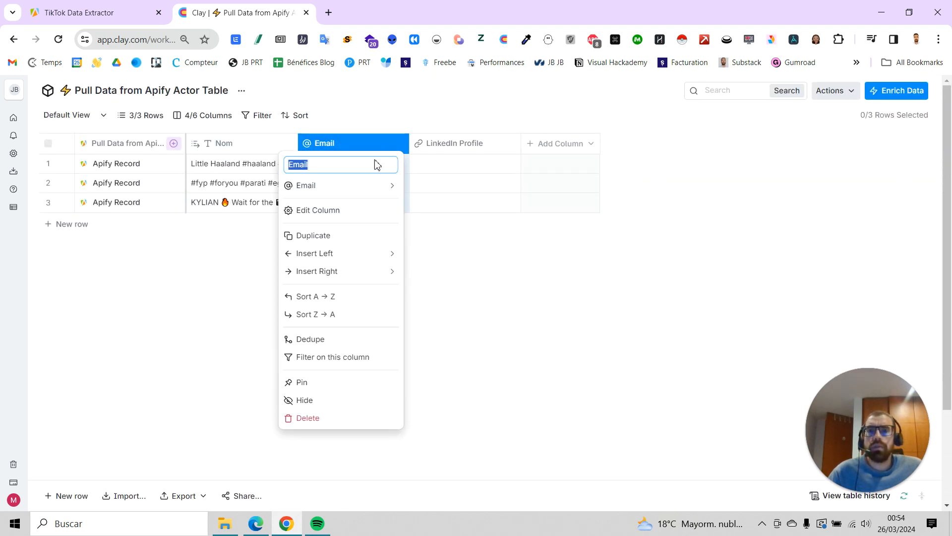
click(332, 415)
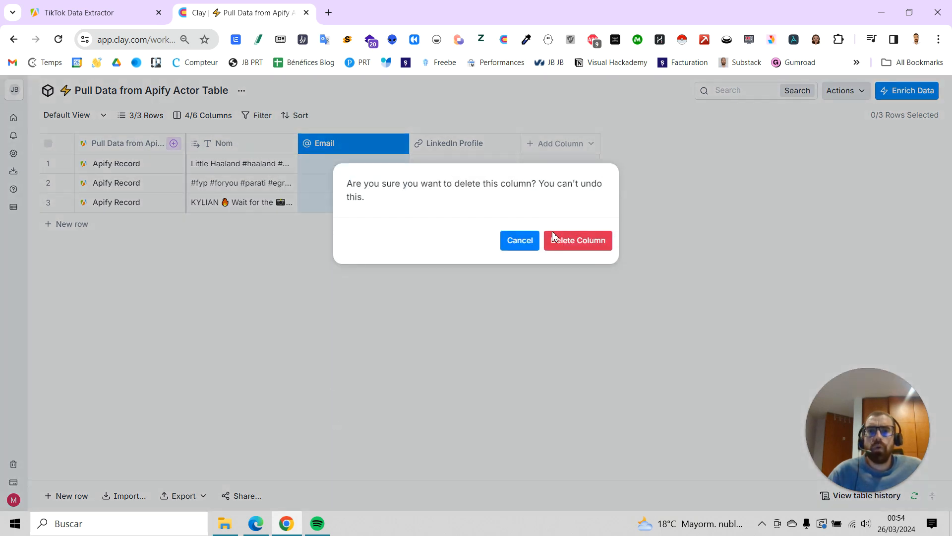
click(591, 240)
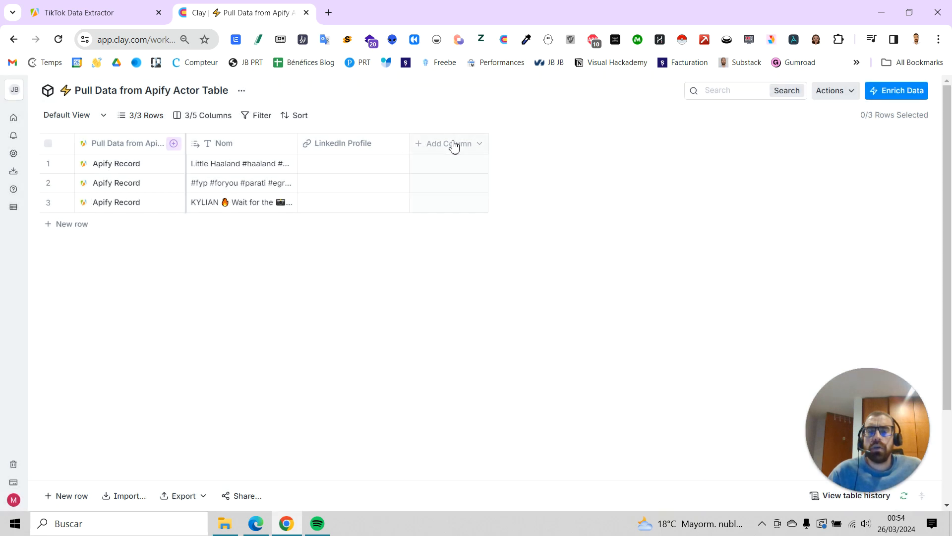
Add a text column and list the Pull Data from Apify Actor fields available for its value.
click(454, 145)
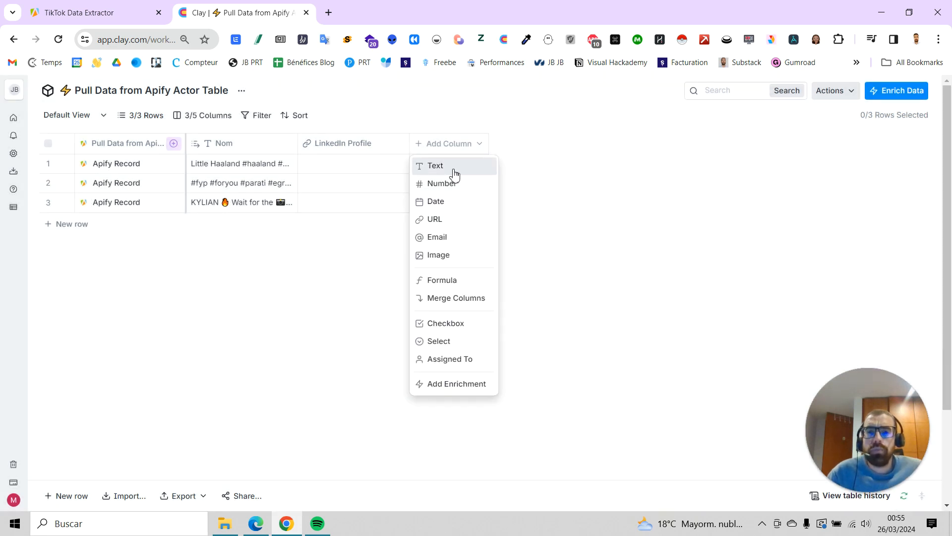
click(453, 171)
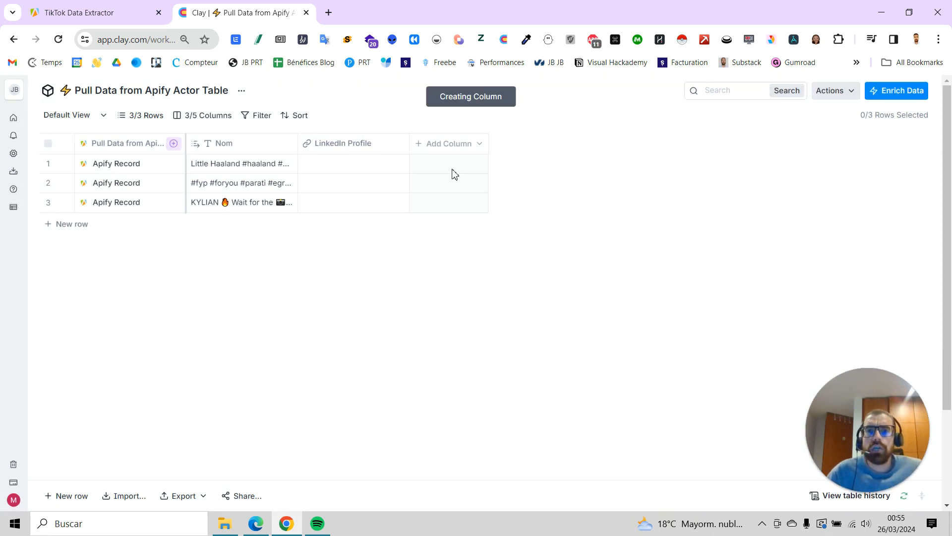
click(454, 151)
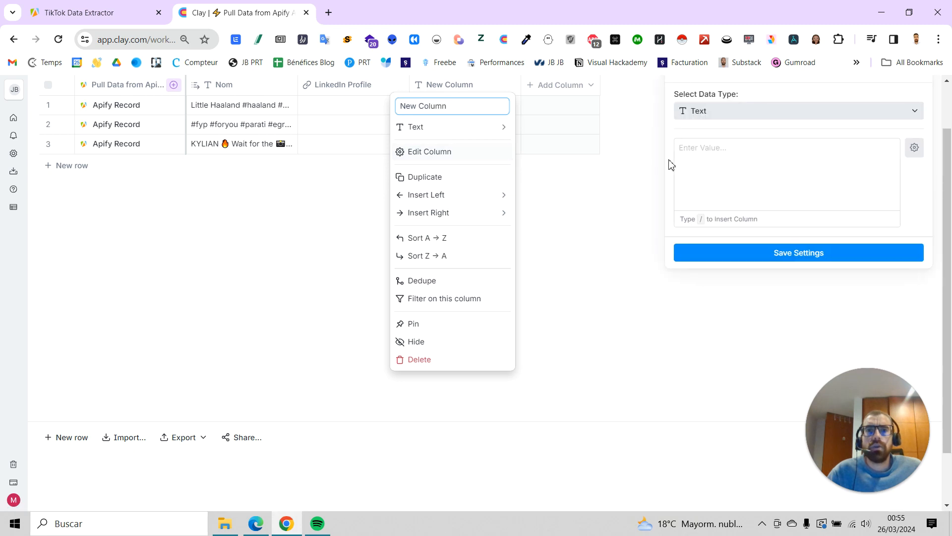
click(684, 157)
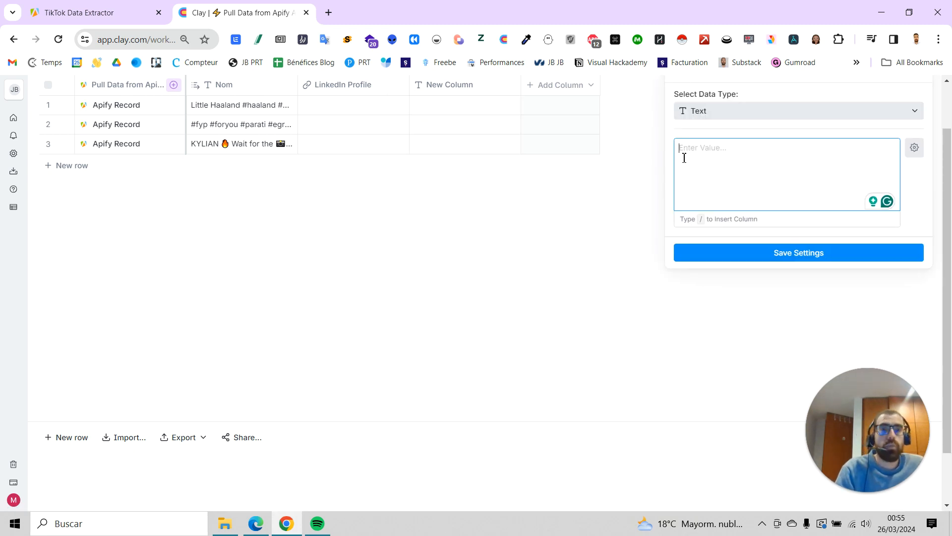
text(/)
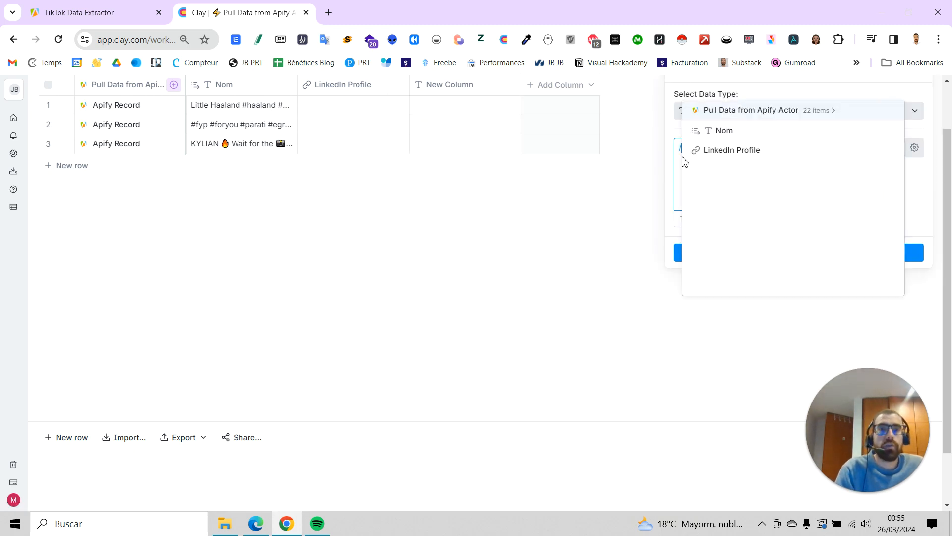
click(759, 117)
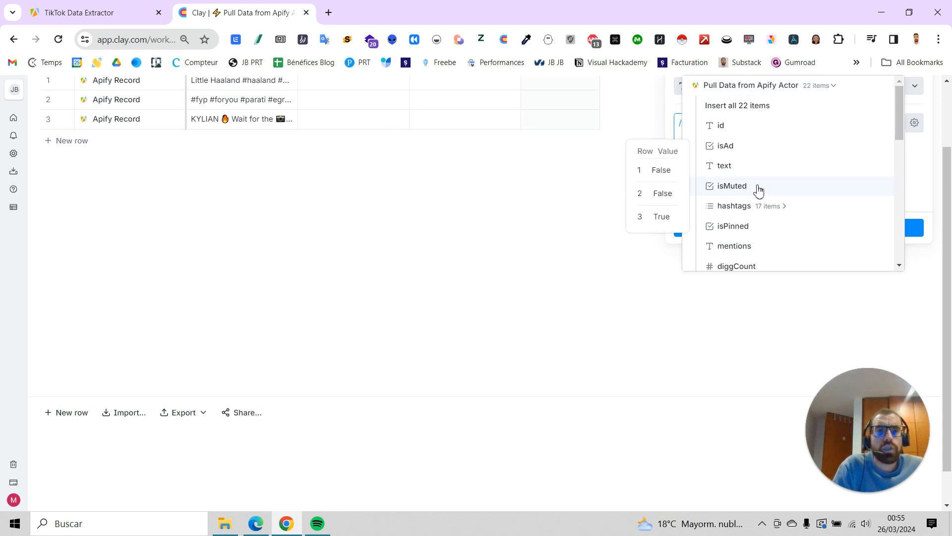
Examine the hashtags, mediaUrls and videoMeta entries among the fields available for the new column.
click(772, 208)
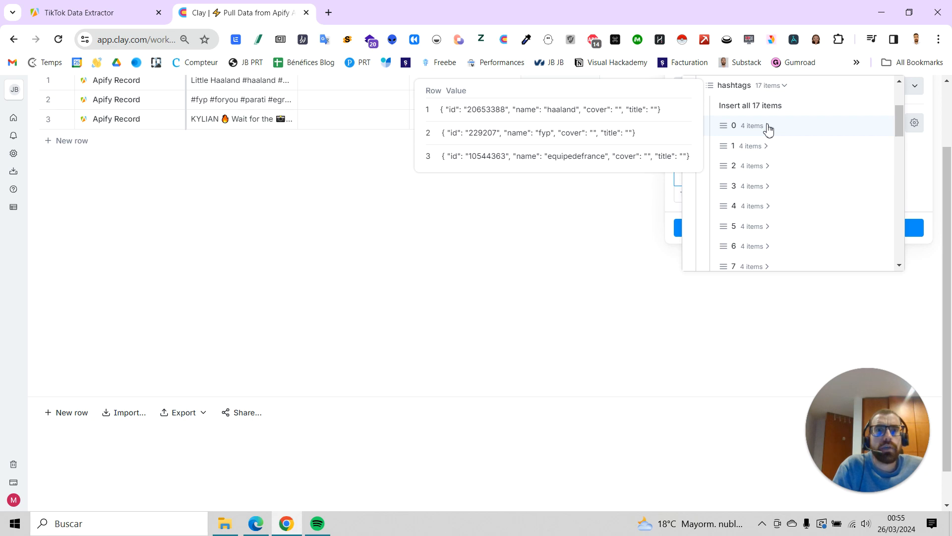
scroll(769, 129, down, 1)
scroll(768, 132, up, 3)
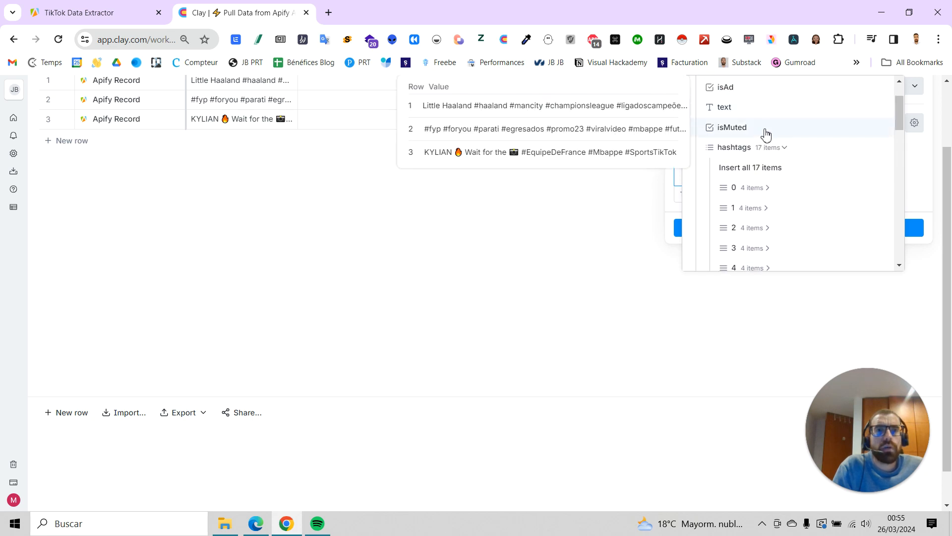
click(772, 148)
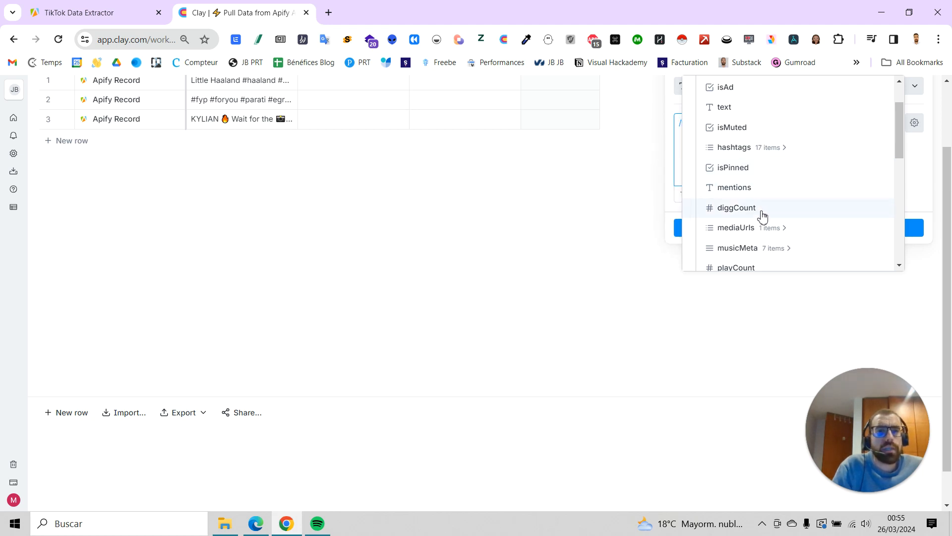
click(757, 229)
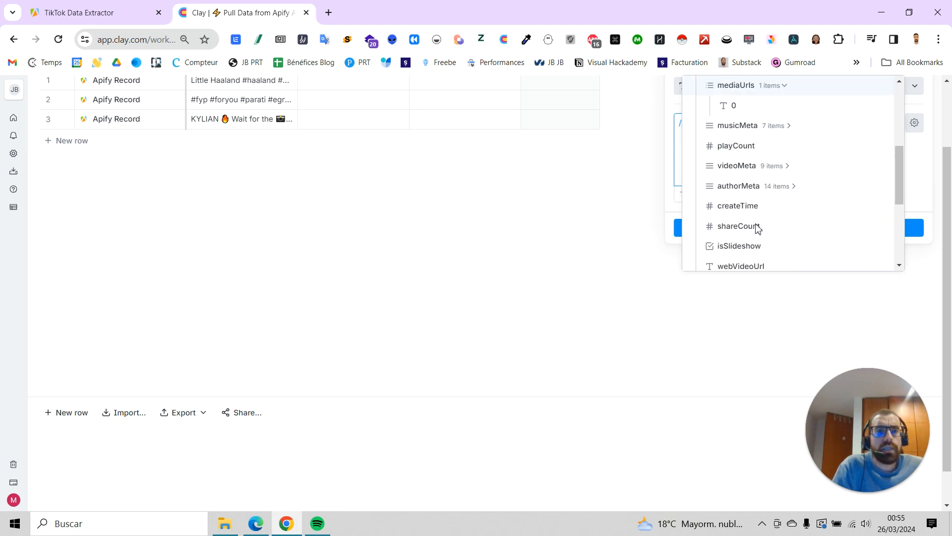
click(756, 167)
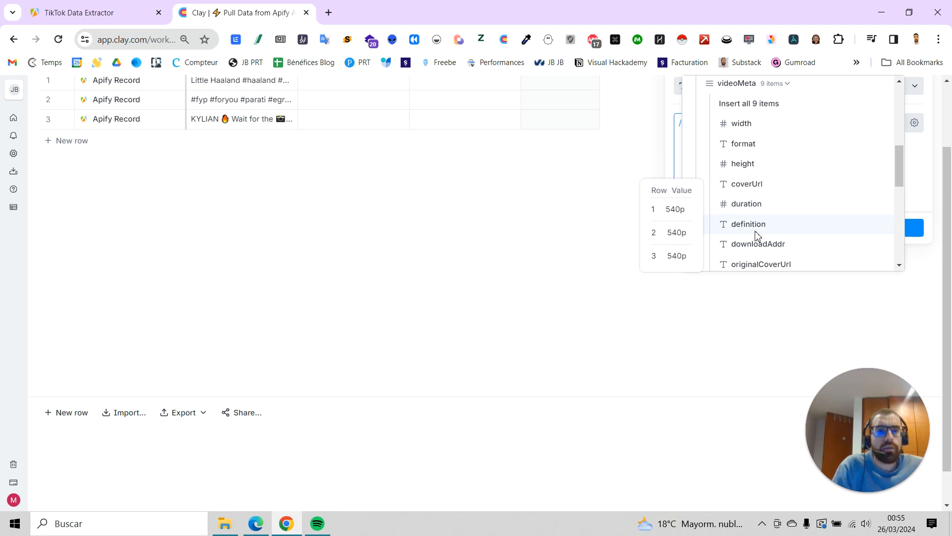
scroll(768, 209, down, 2)
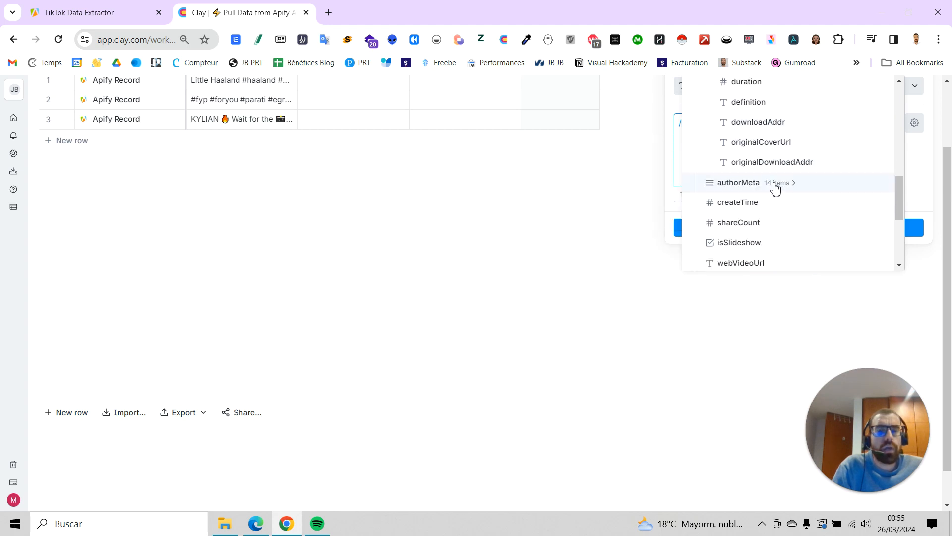
Set the new text column's value to the name field of authorMeta and save the settings.
click(774, 185)
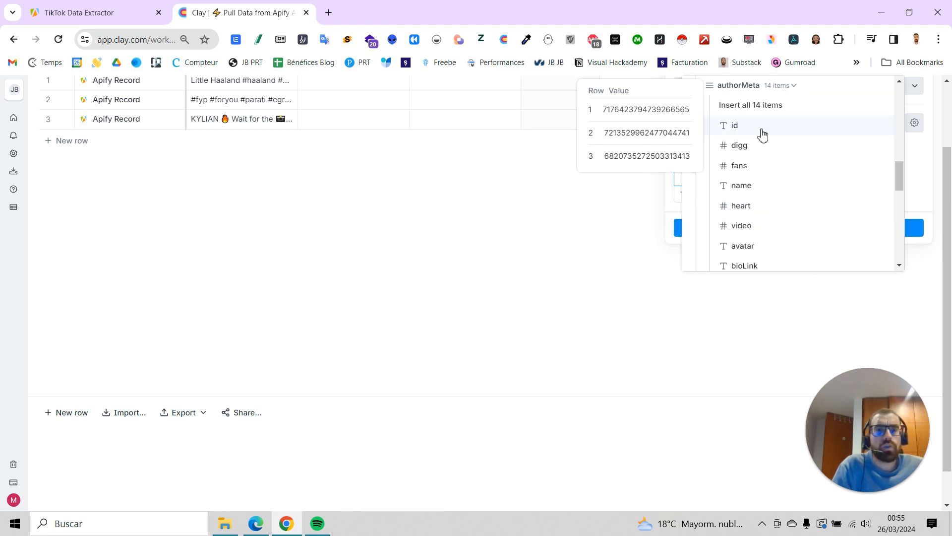
click(764, 188)
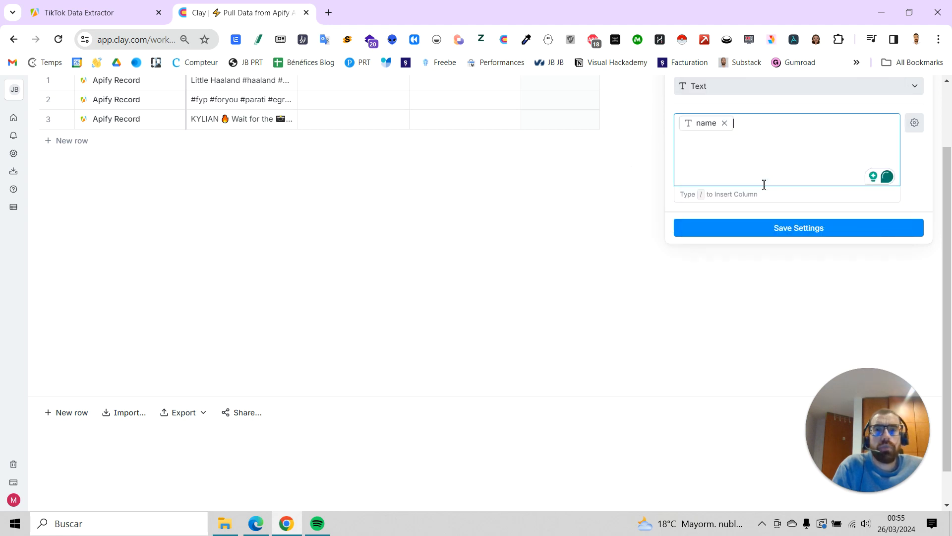
click(778, 229)
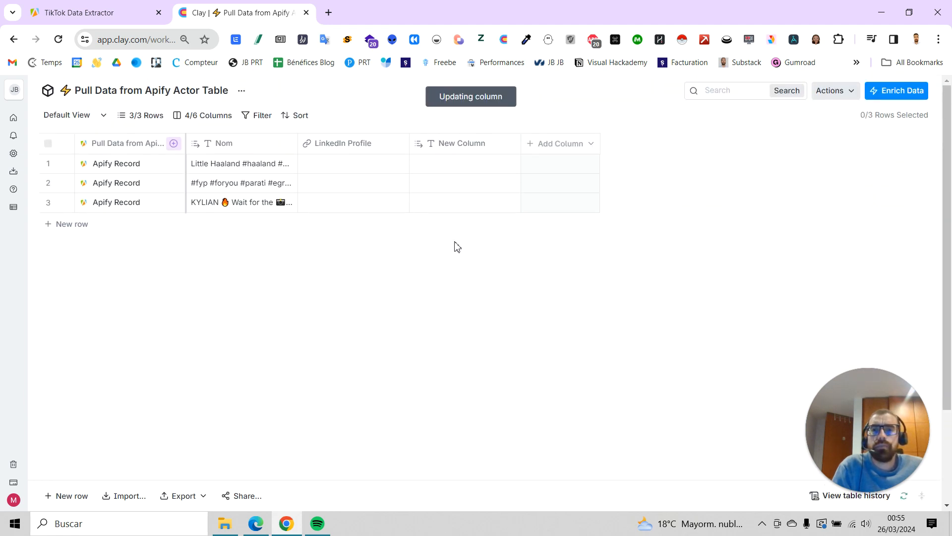
Delete the LinkedIn Profile column from the table.
click(370, 149)
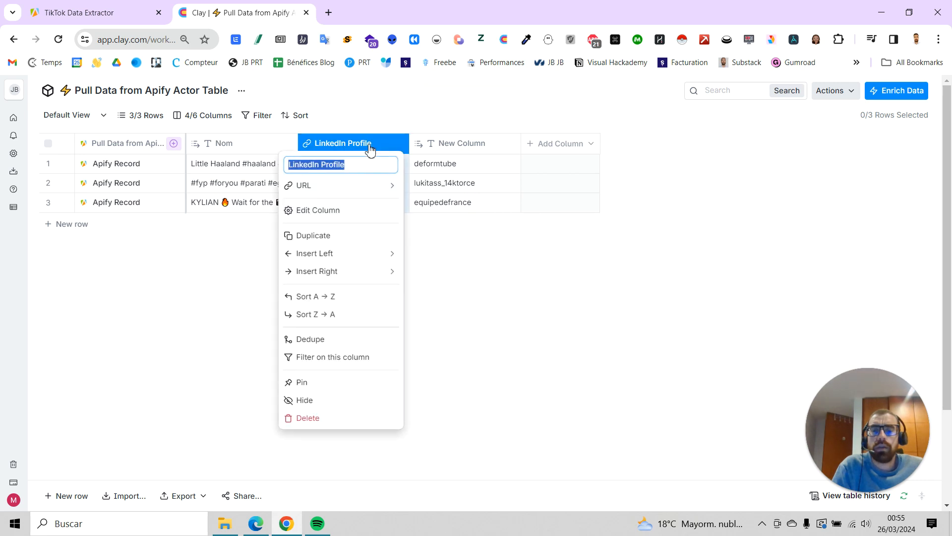
click(305, 419)
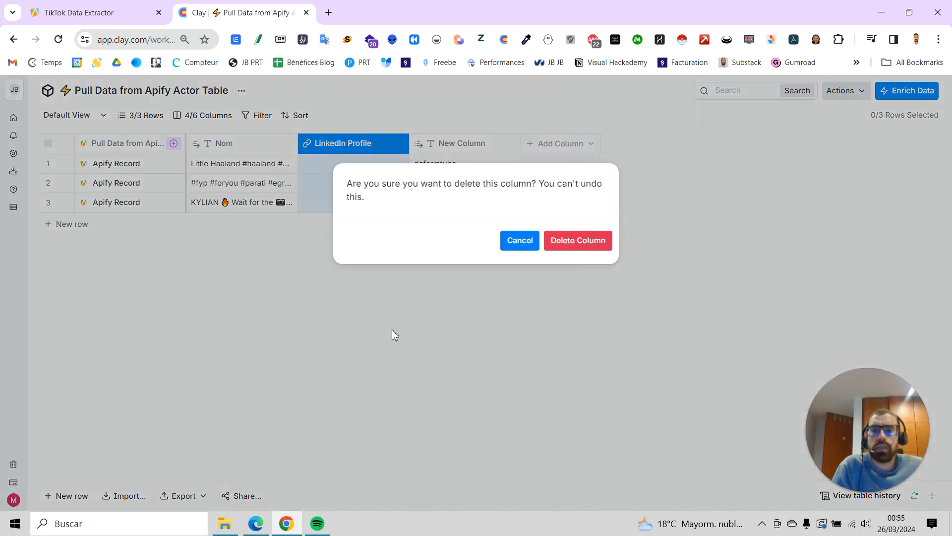
click(602, 243)
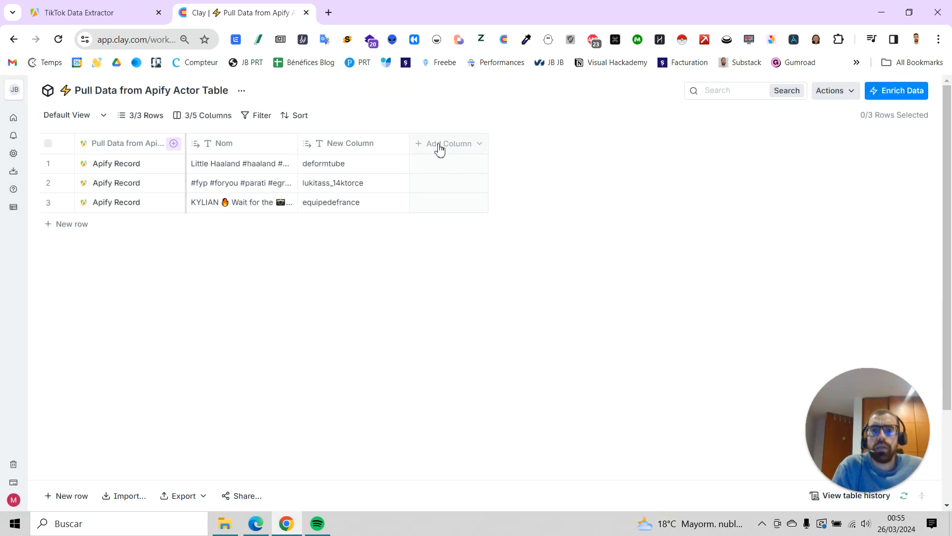
Add another text column, enter / as its value and expand the Pull Data from Apify Actor fields.
click(439, 147)
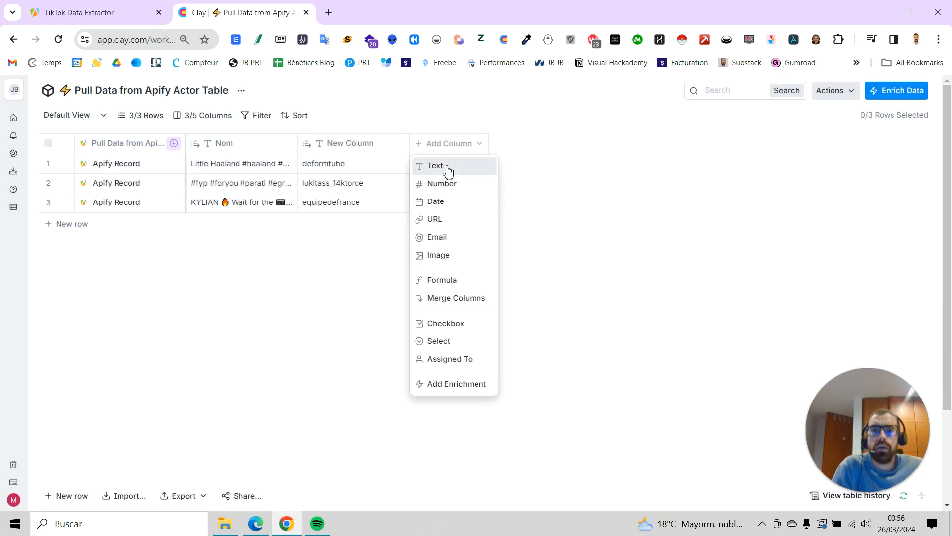
click(446, 167)
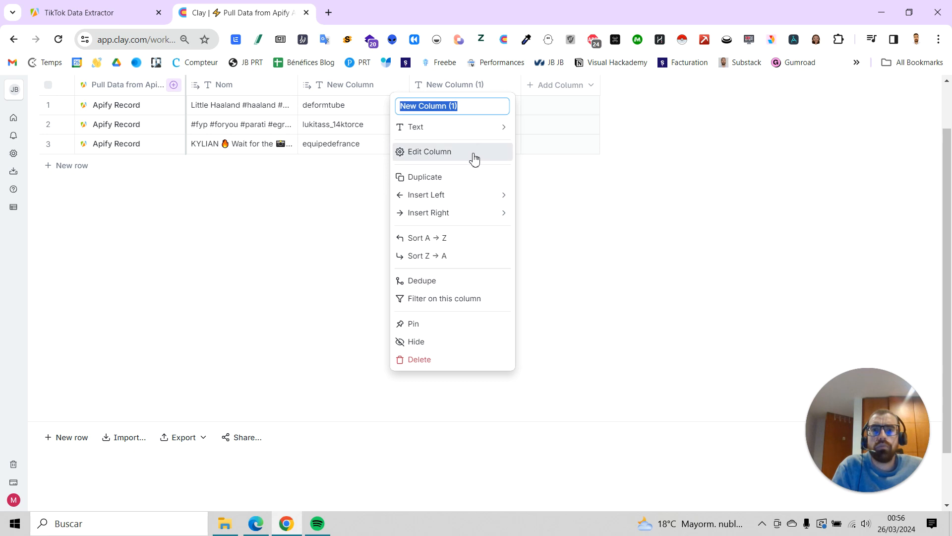
click(769, 163)
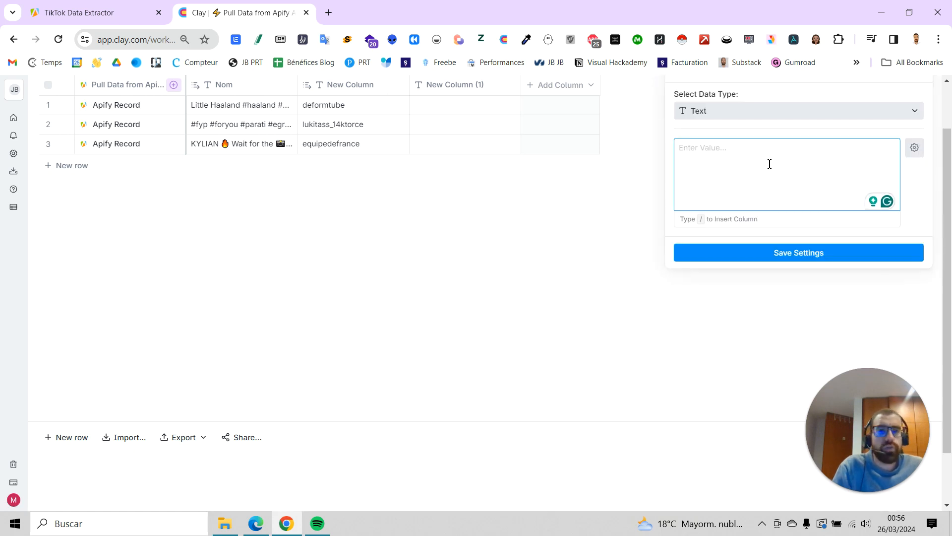
text(/)
click(786, 112)
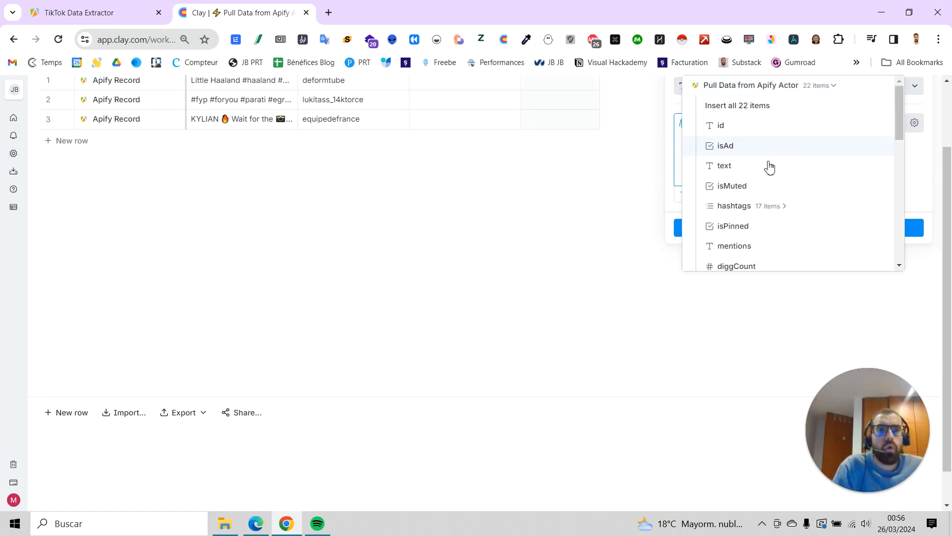
Examine the authorMeta fields and the remaining Apify fields, previewing values such as nickName and ttSeller for the new column.
scroll(767, 174, down, 1)
scroll(762, 180, down, 3)
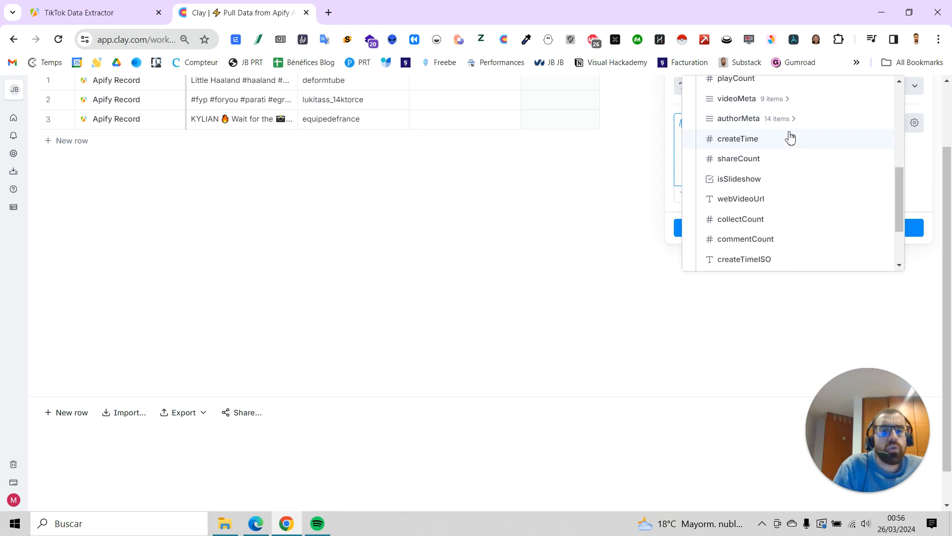
mouse_move(791, 145)
click(800, 119)
scroll(782, 189, down, 2)
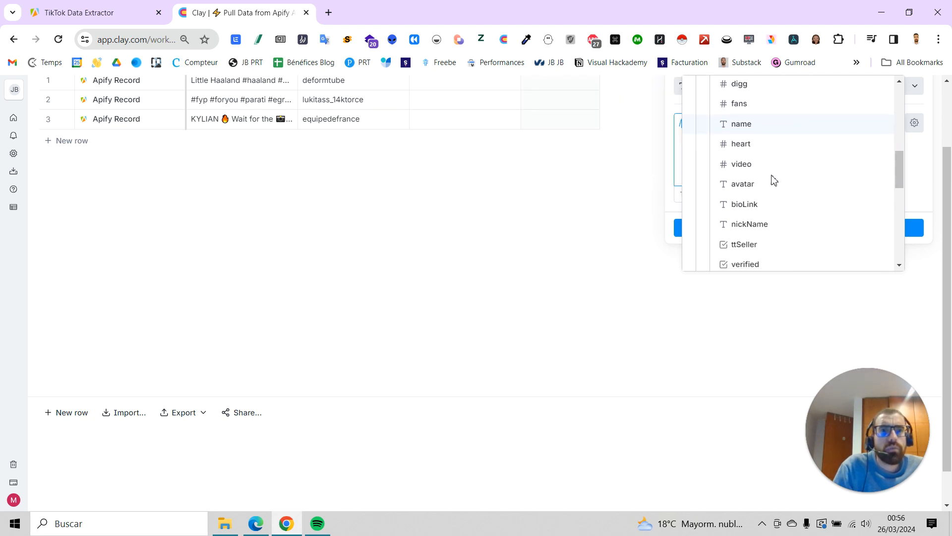
mouse_move(766, 187)
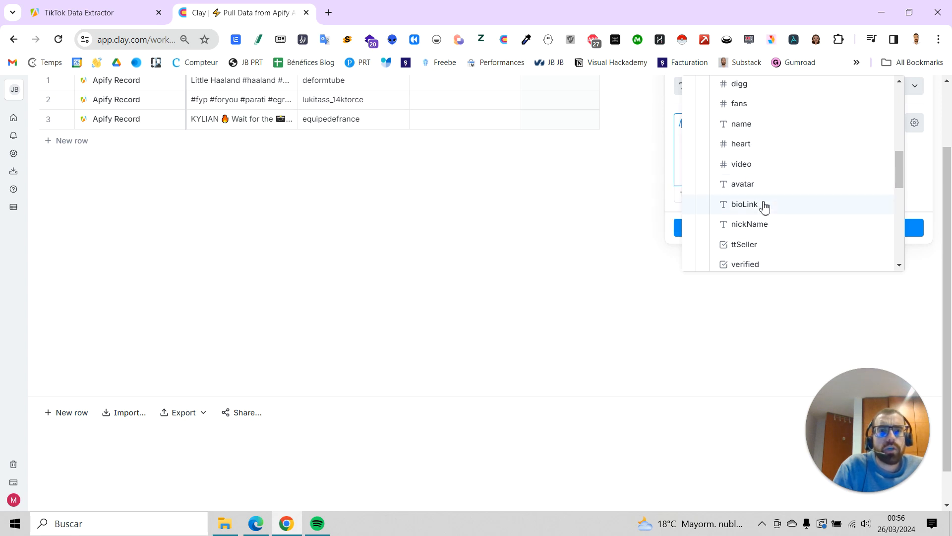
mouse_move(762, 226)
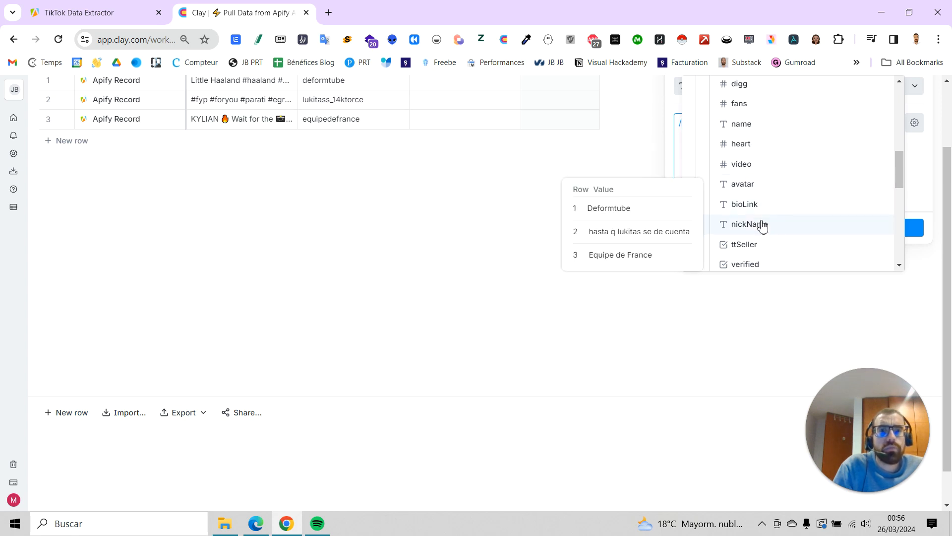
scroll(762, 225, down, 2)
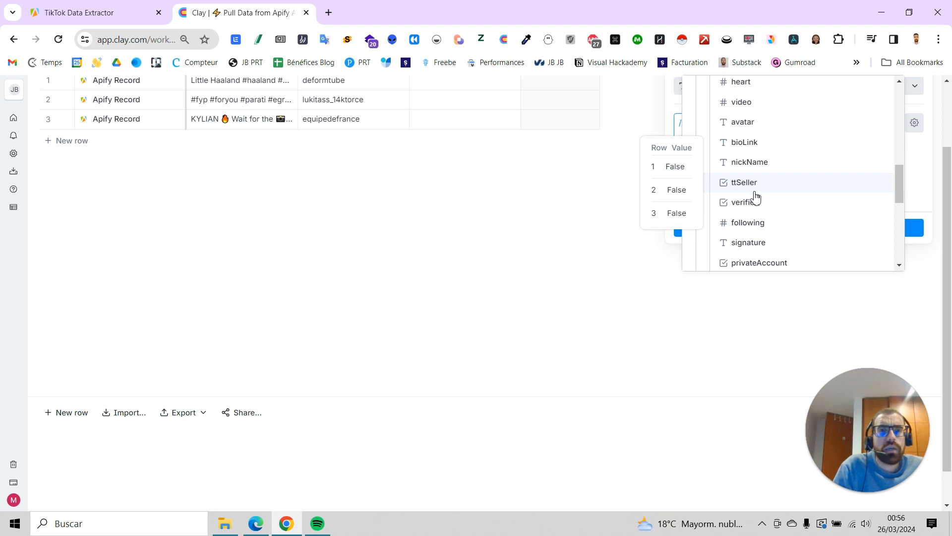
scroll(769, 237, down, 1)
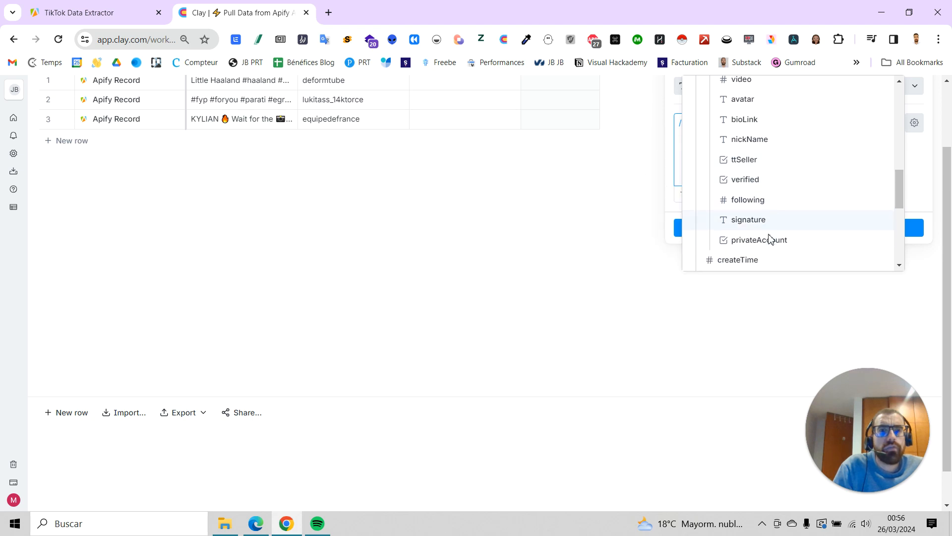
scroll(770, 239, down, 5)
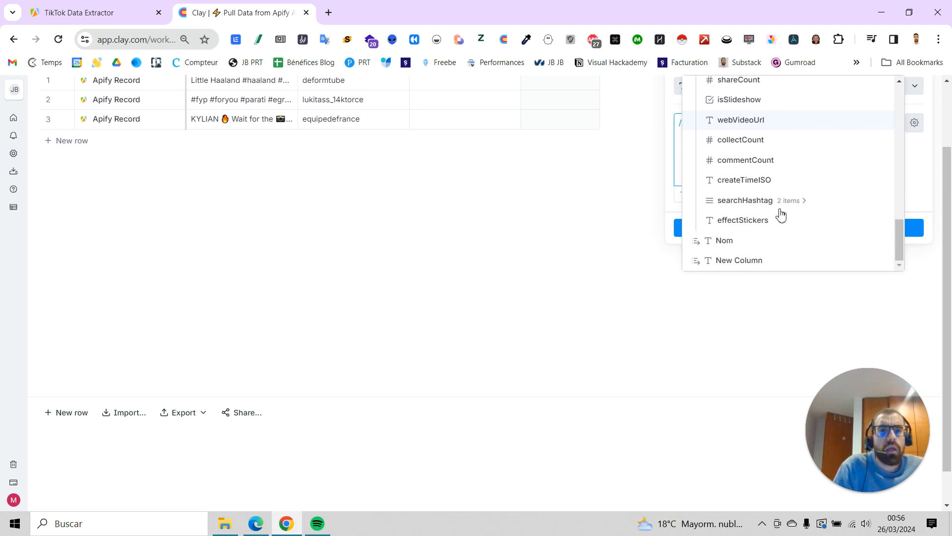
scroll(782, 214, down, 1)
mouse_move(776, 204)
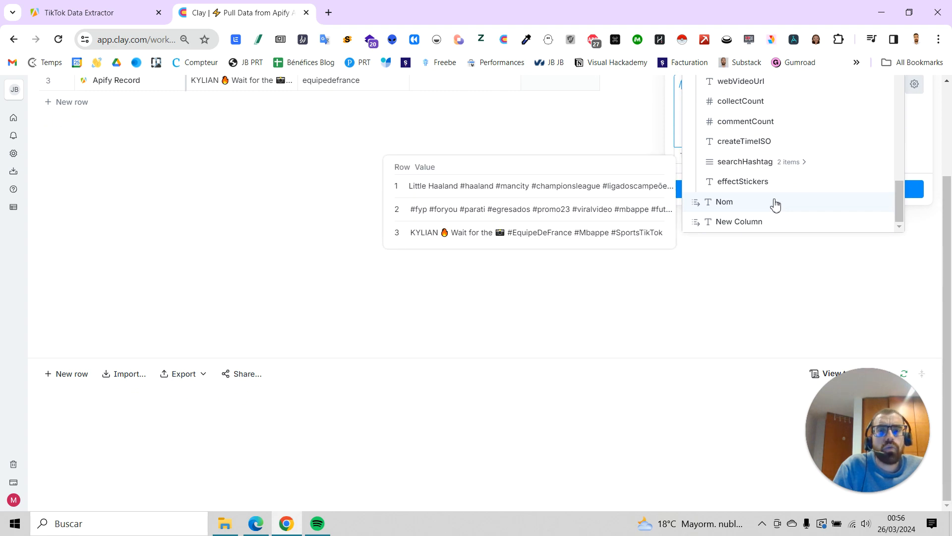
Collapse authorMeta and examine the top-level Apify fields from id through createTime to effectStickers.
scroll(776, 216, up, 10)
scroll(779, 217, down, 3)
scroll(782, 204, up, 2)
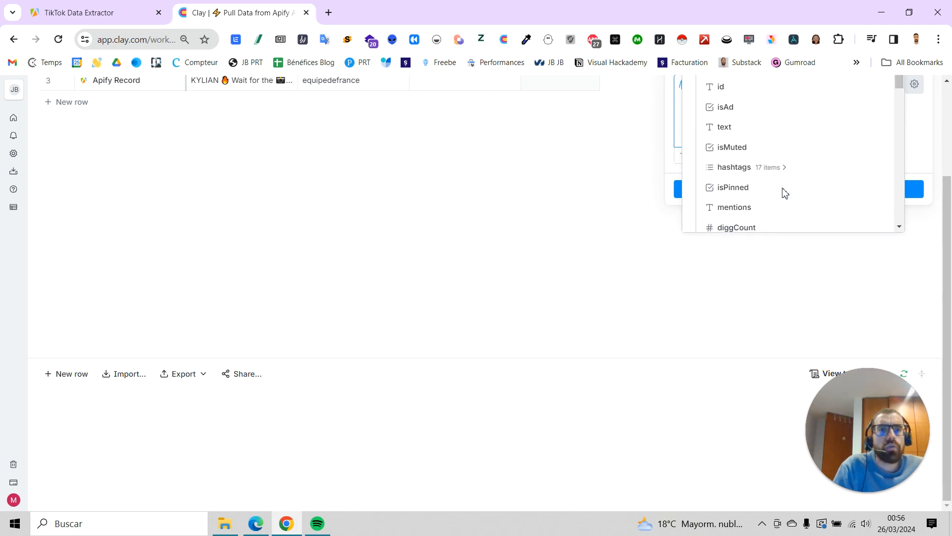
scroll(778, 174, down, 3)
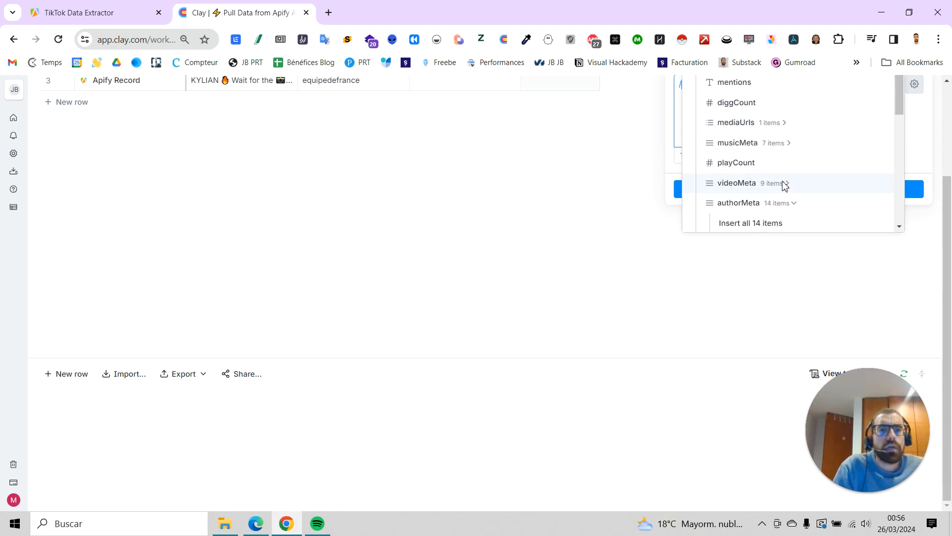
scroll(789, 183, down, 2)
click(785, 148)
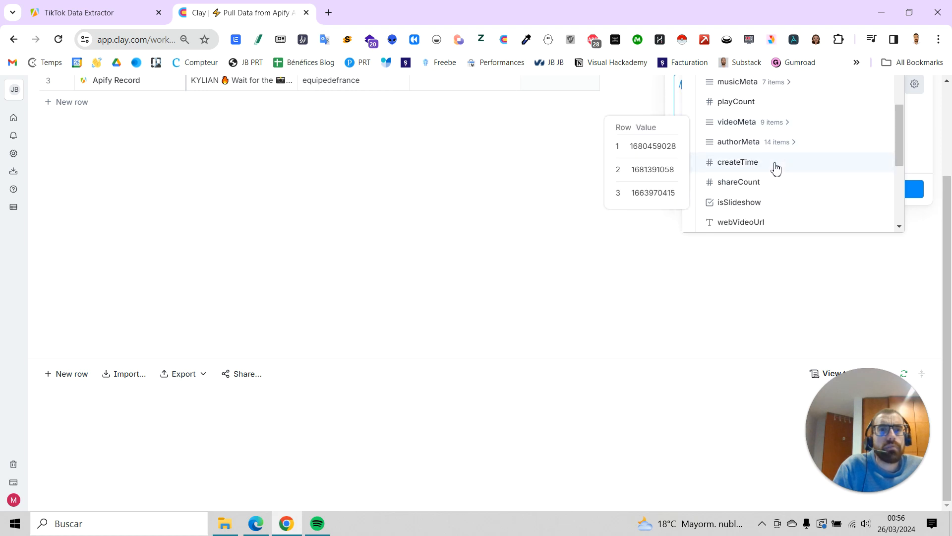
scroll(774, 172, down, 3)
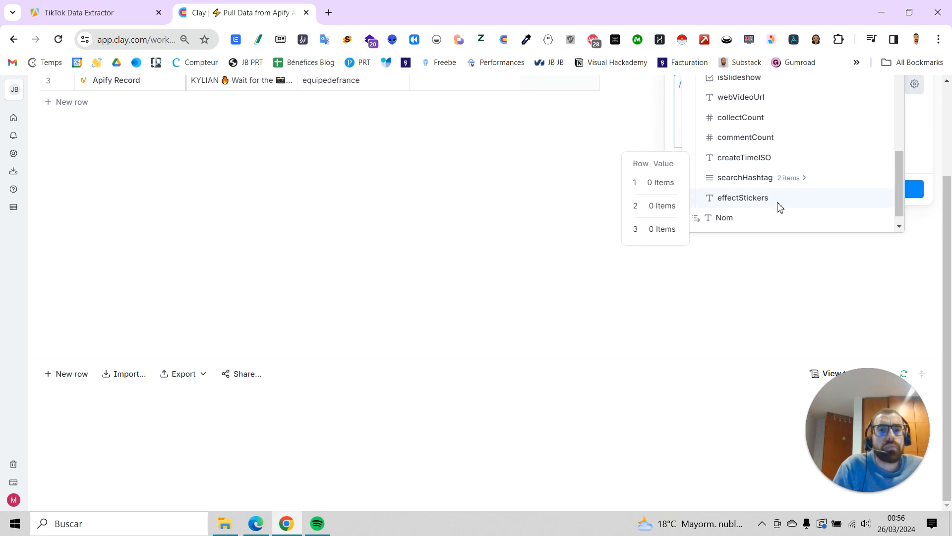
scroll(778, 205, down, 1)
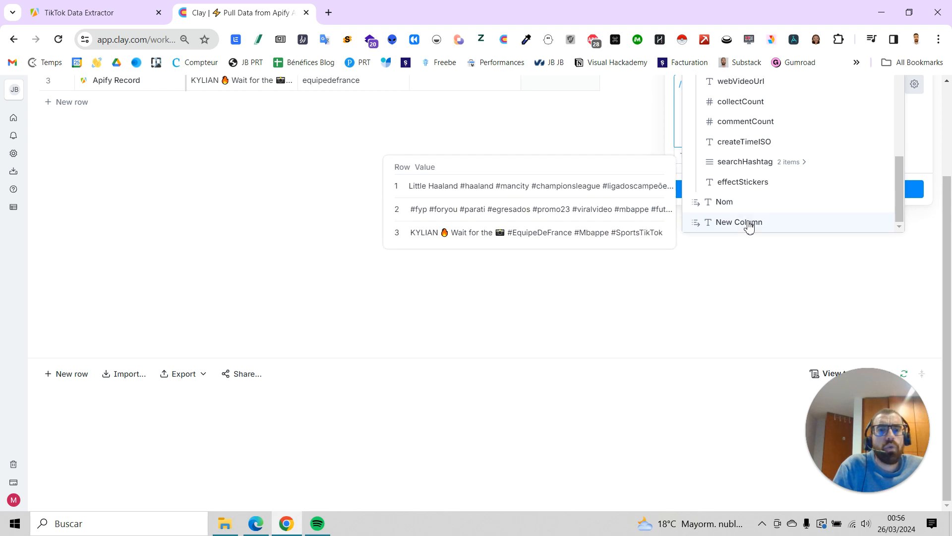
Close the field list and save the new text column's settings with only / as its value.
click(451, 165)
scroll(396, 223, up, 3)
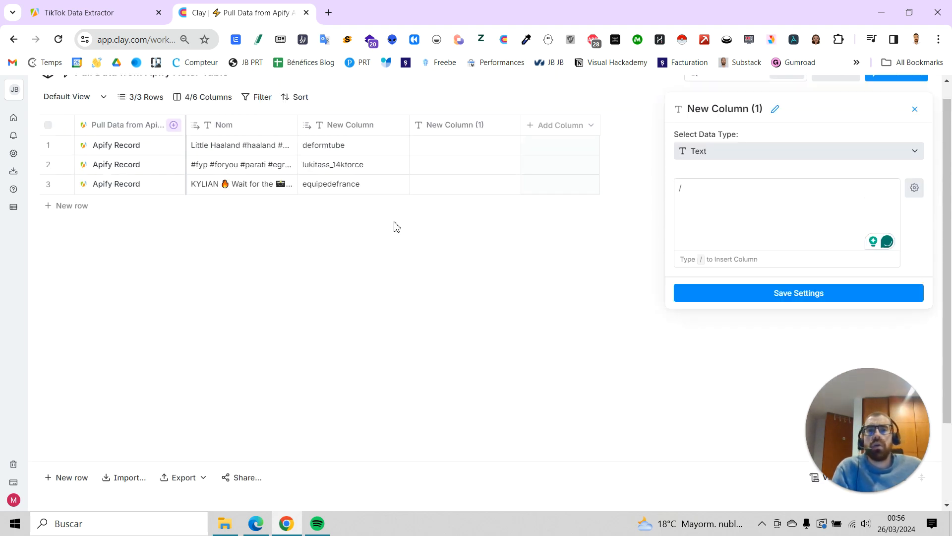
click(771, 315)
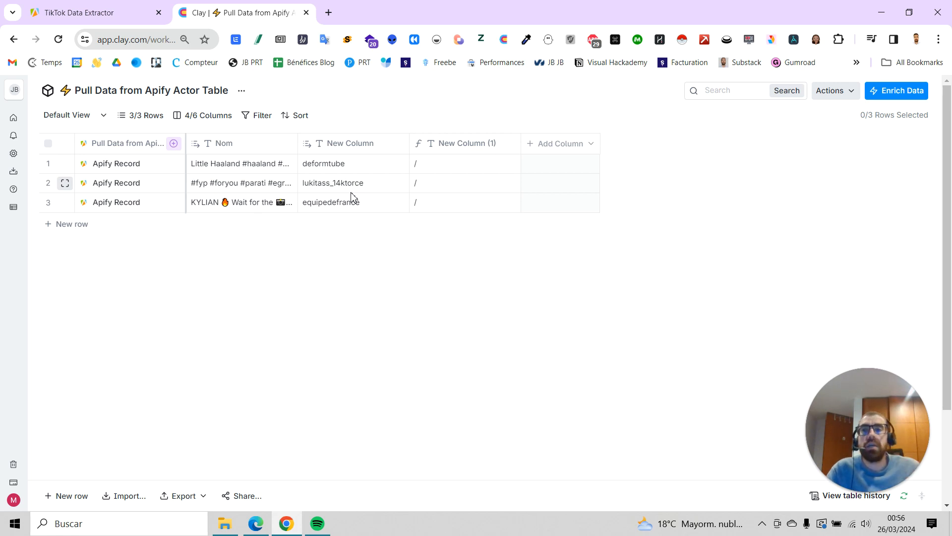
Switch to Apify to review the TikTok Data Extractor's hashtag and video-count inputs, and return to the Clay table.
click(134, 17)
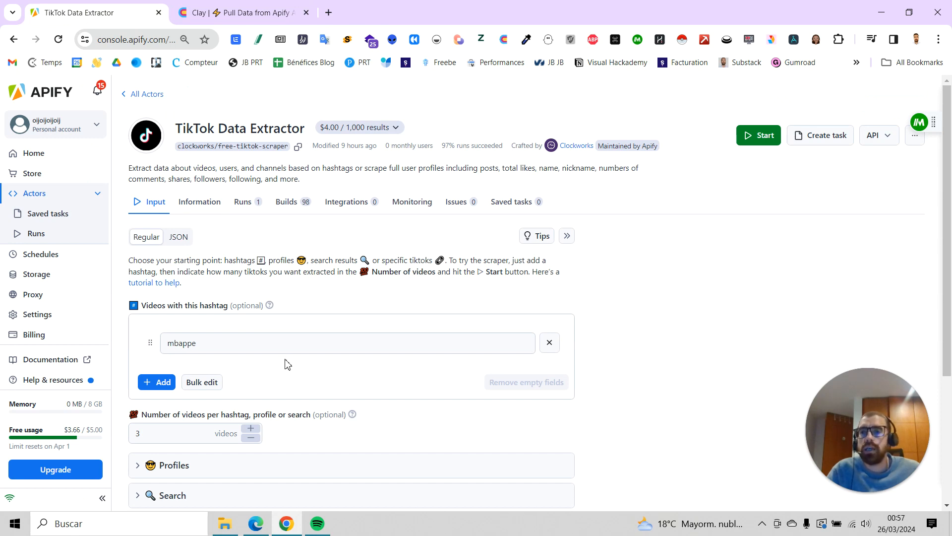
scroll(266, 341, down, 2)
scroll(266, 343, up, 2)
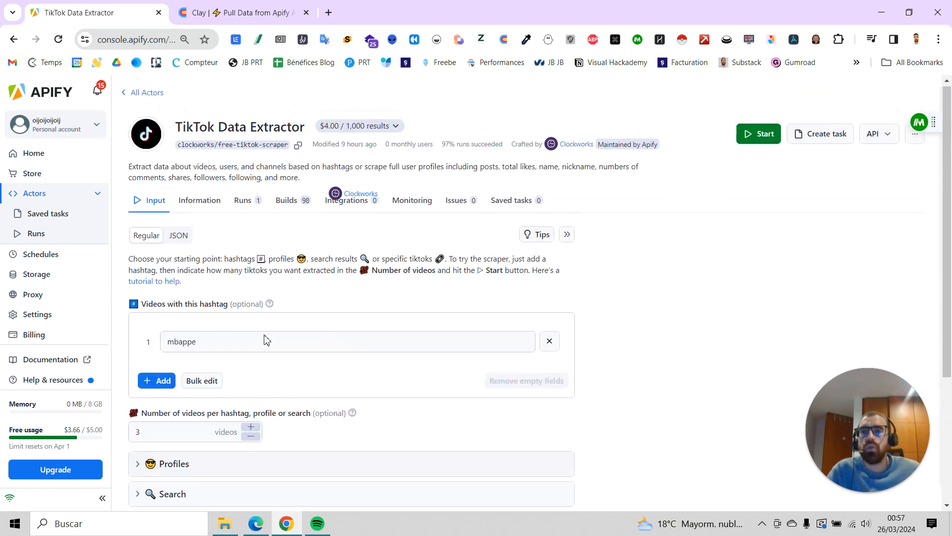
click(259, 9)
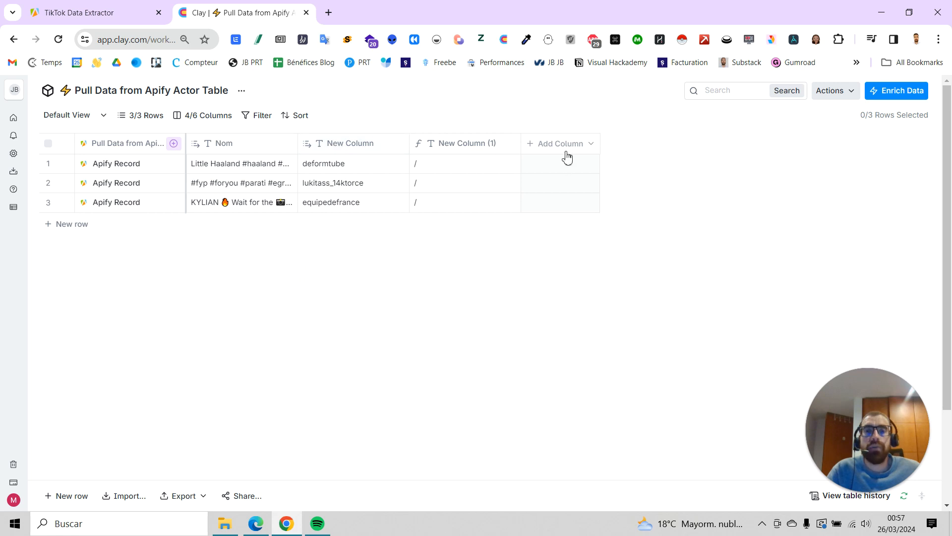
Browse the available enrichments by category and open the Find Linkedin Company Information recipe.
click(910, 95)
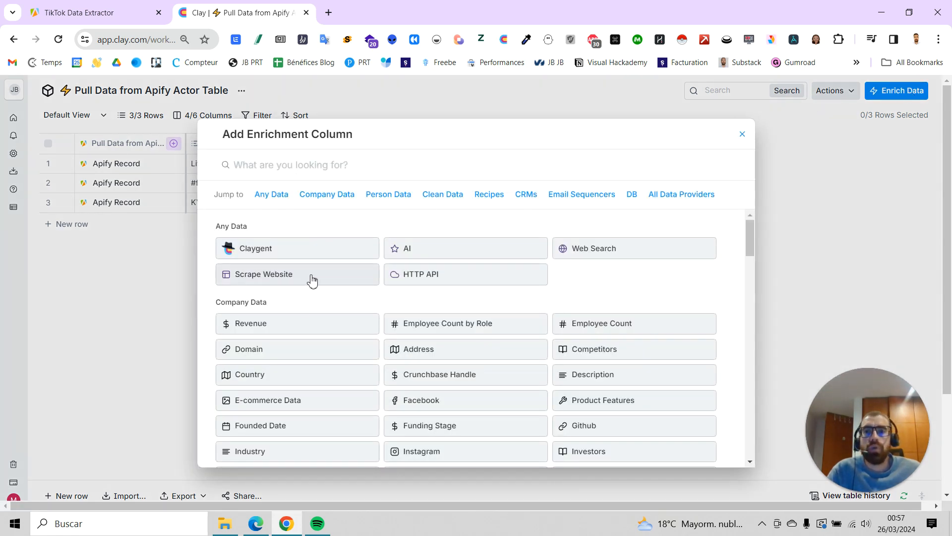
scroll(312, 281, down, 1)
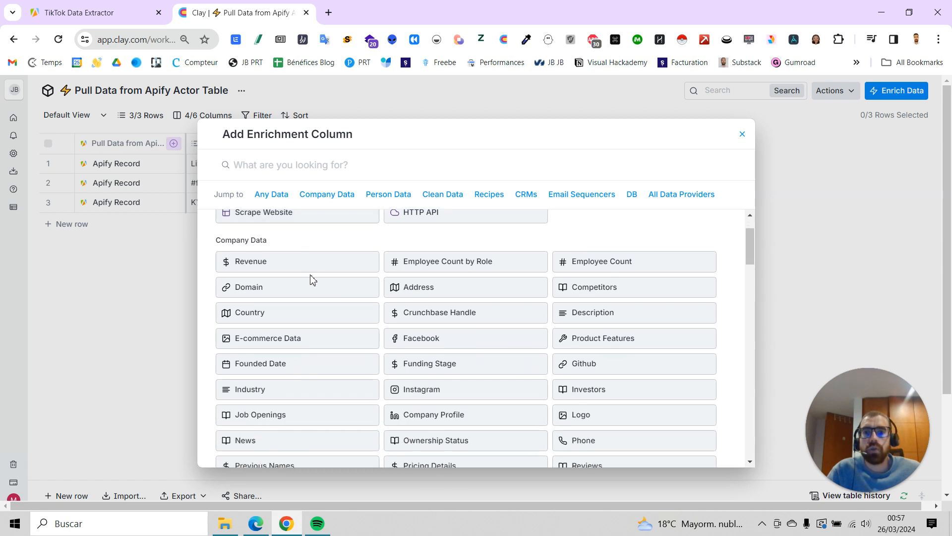
scroll(312, 280, down, 2)
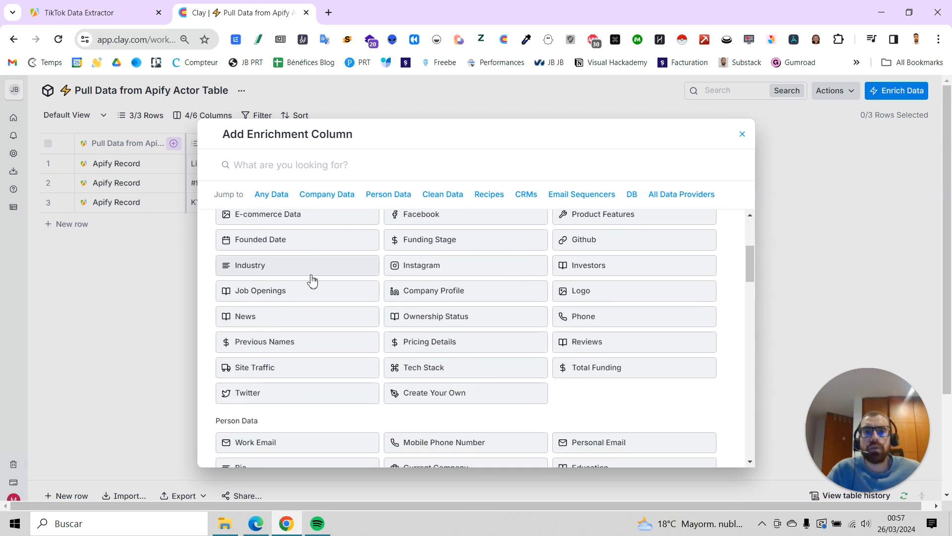
scroll(581, 307, down, 2)
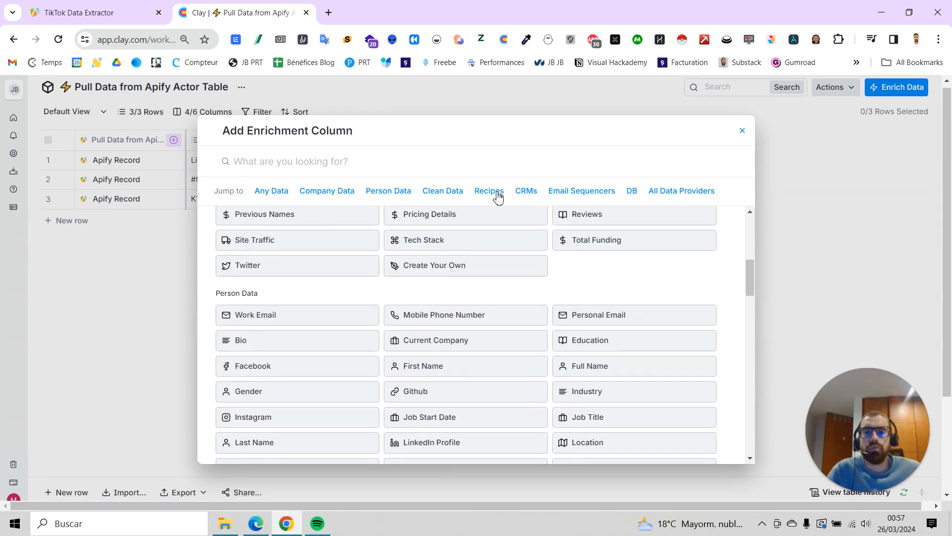
click(497, 193)
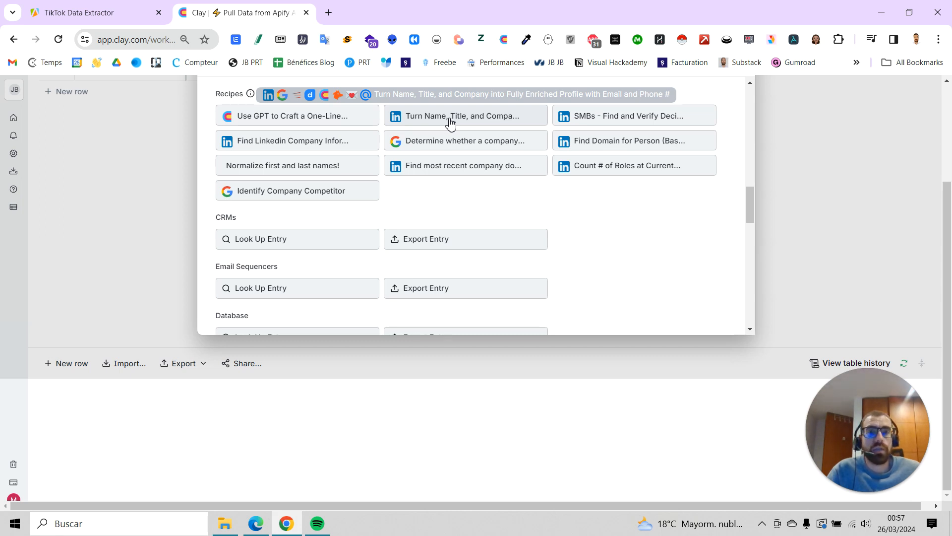
click(332, 144)
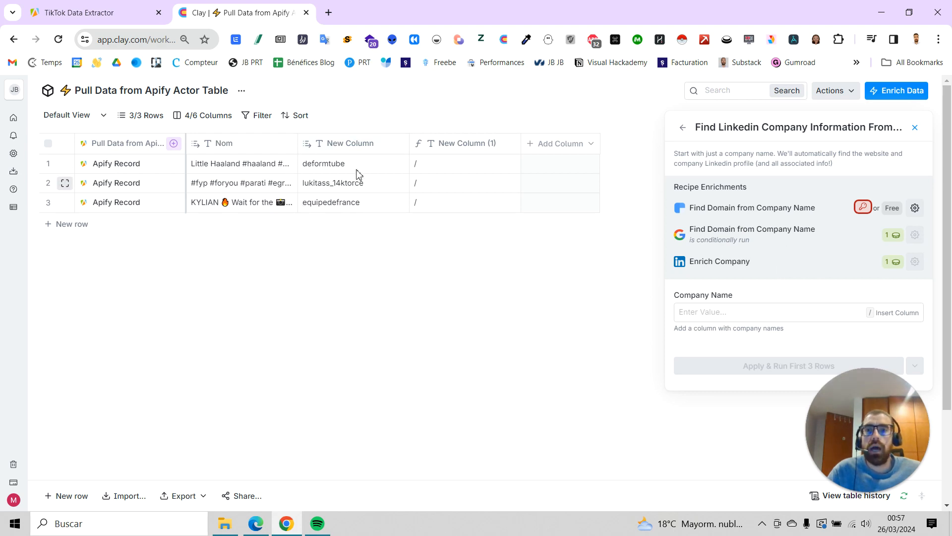
Switch to Apify and look over all input sections of the TikTok Data Extractor.
click(92, 10)
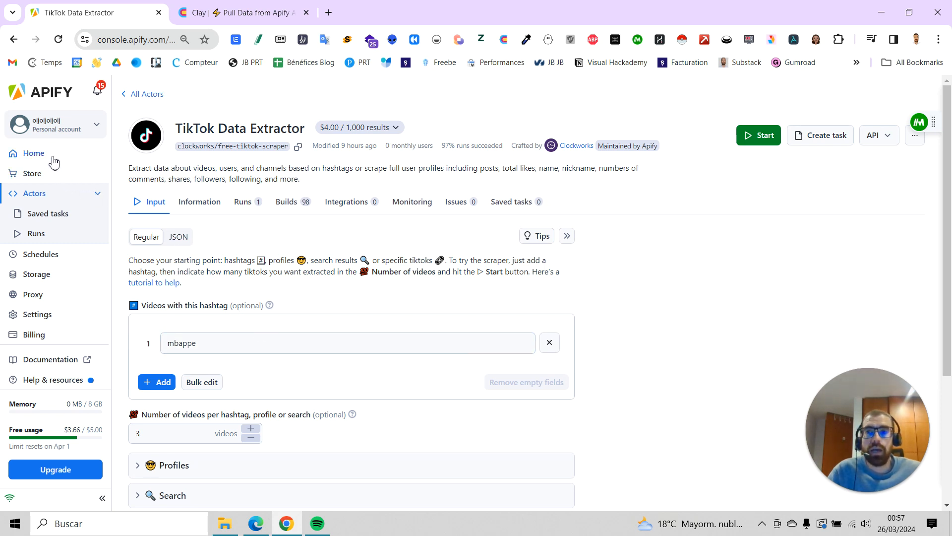
scroll(163, 221, down, 4)
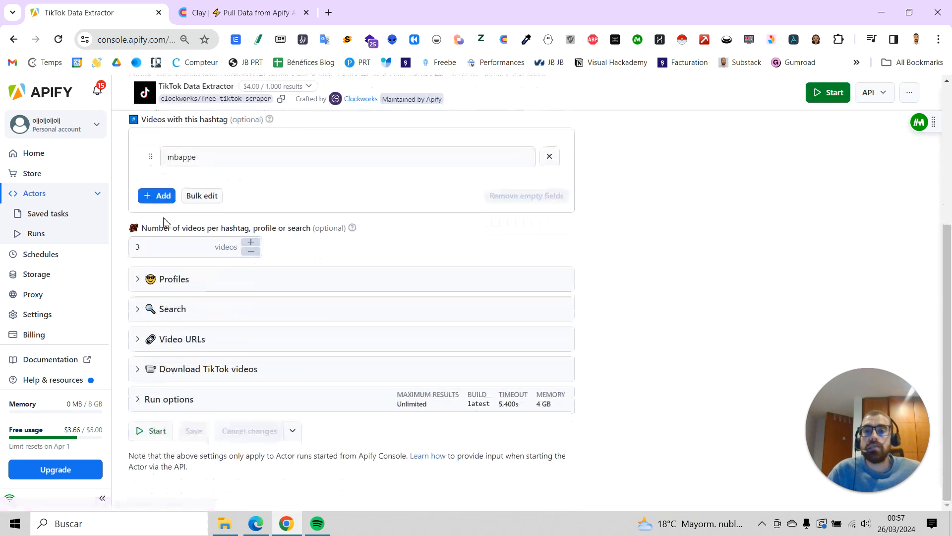
scroll(171, 224, up, 4)
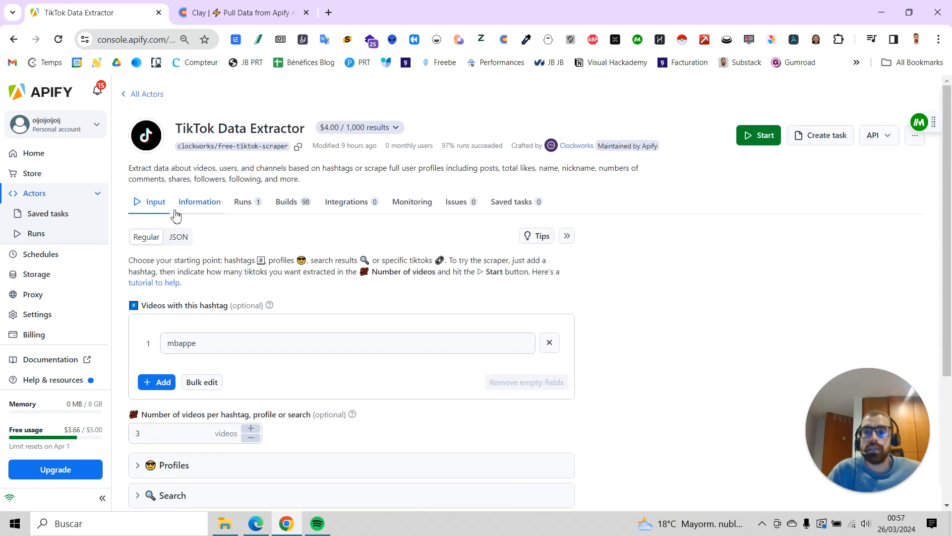
Open the list of recently used Actors, reopen TikTok Data Extractor and review its input page.
click(34, 195)
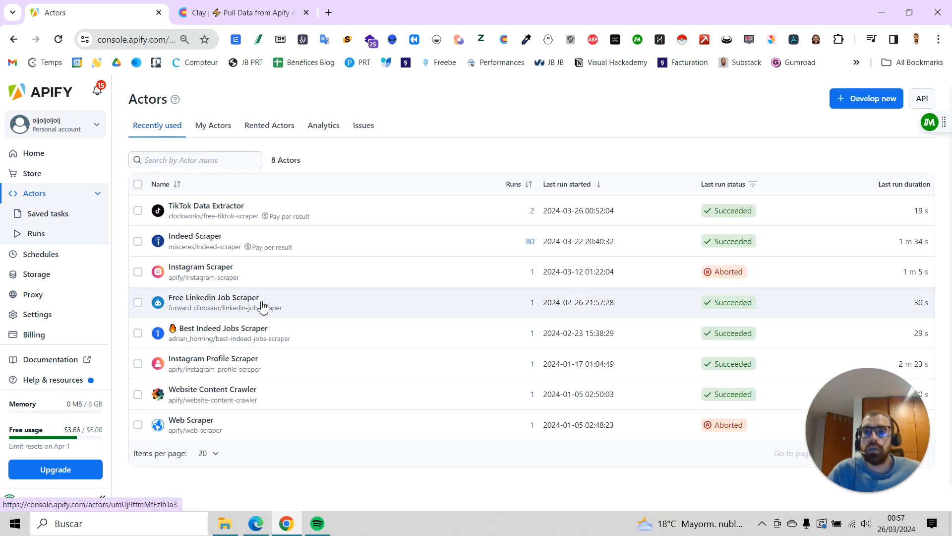
click(341, 222)
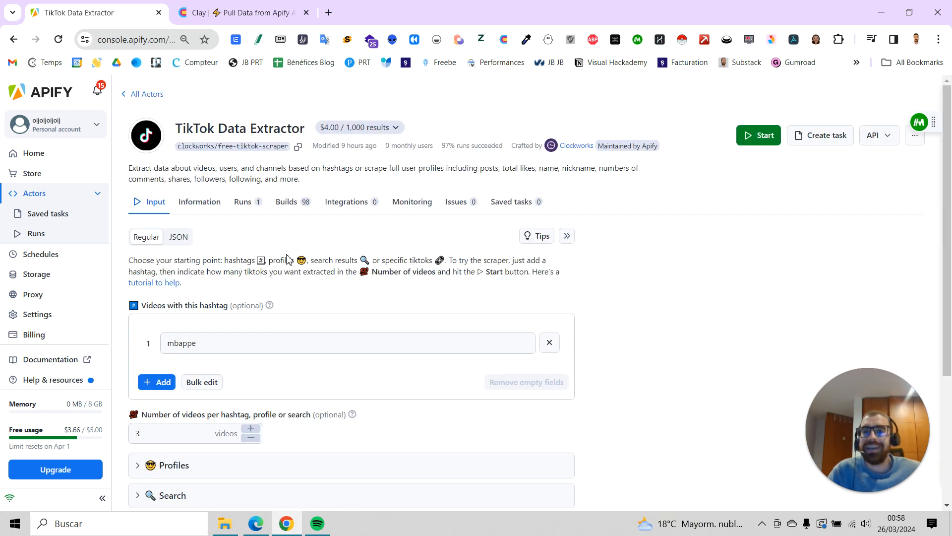
scroll(283, 260, down, 4)
scroll(281, 261, up, 4)
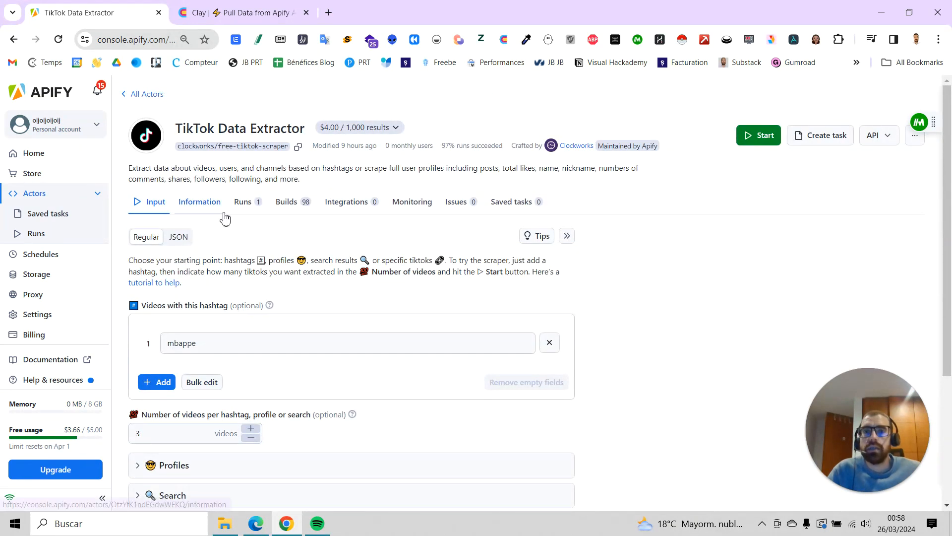
scroll(240, 246, down, 4)
scroll(237, 252, up, 4)
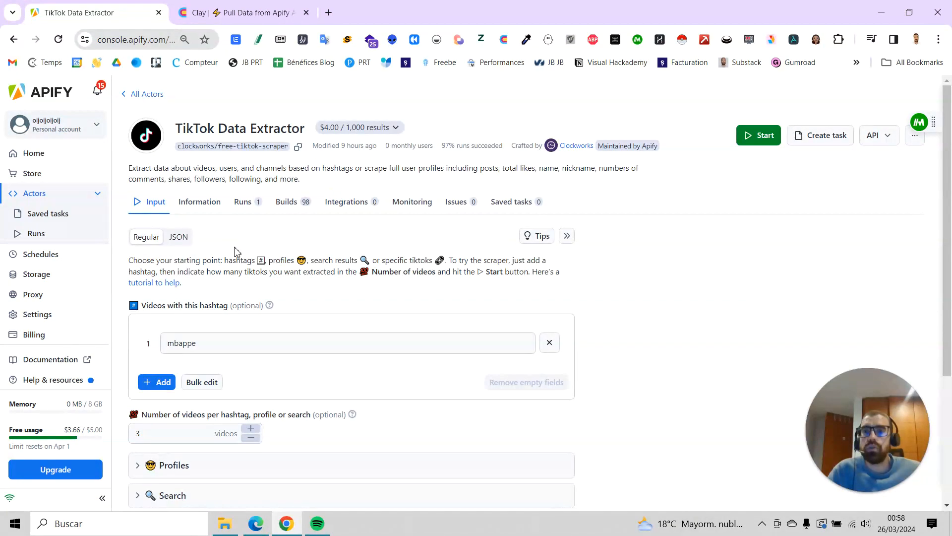
Open the TikTok Data Extractor's finished run and download its dataset as CSV with all fields.
click(250, 205)
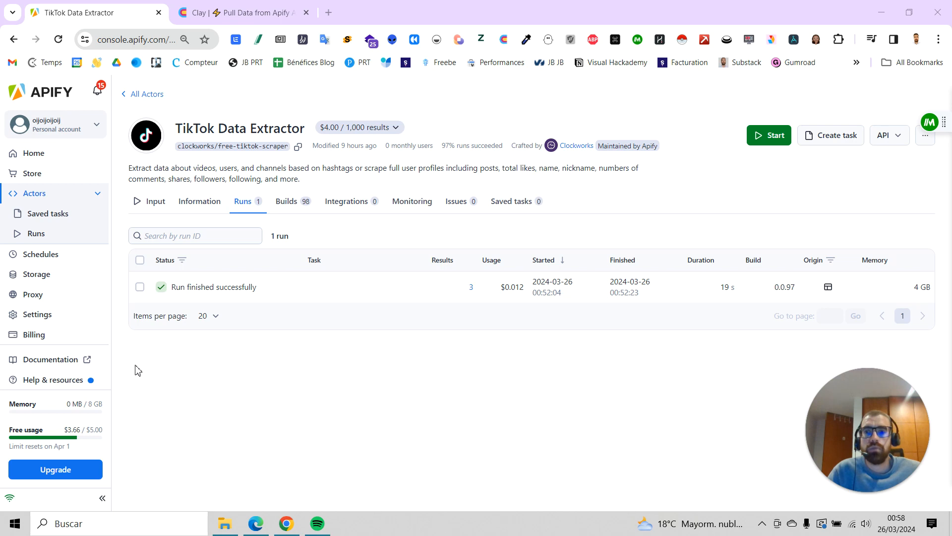
click(248, 288)
scroll(300, 255, down, 2)
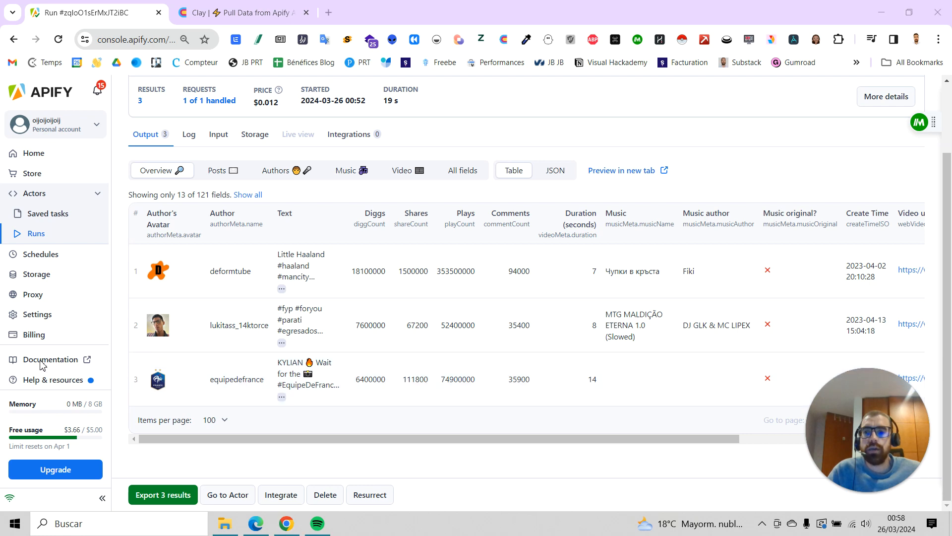
click(161, 495)
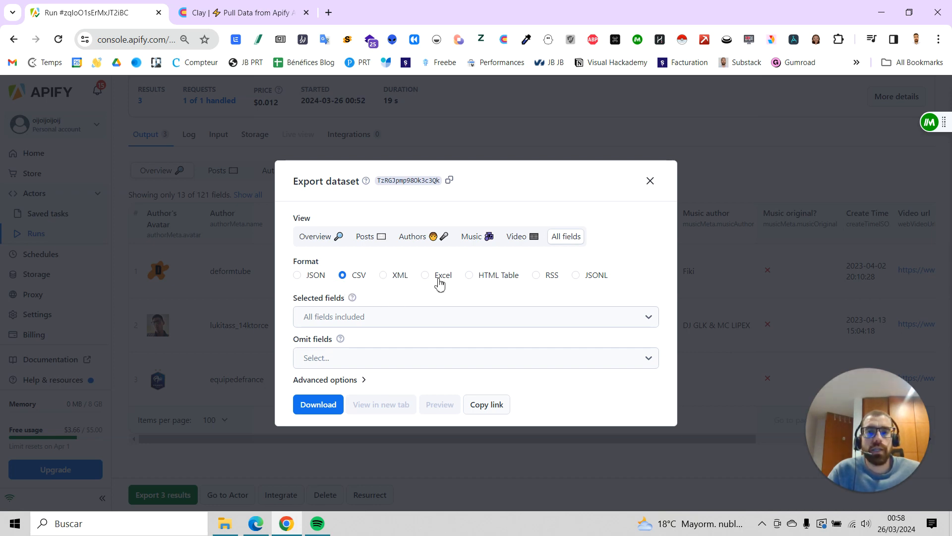
click(329, 404)
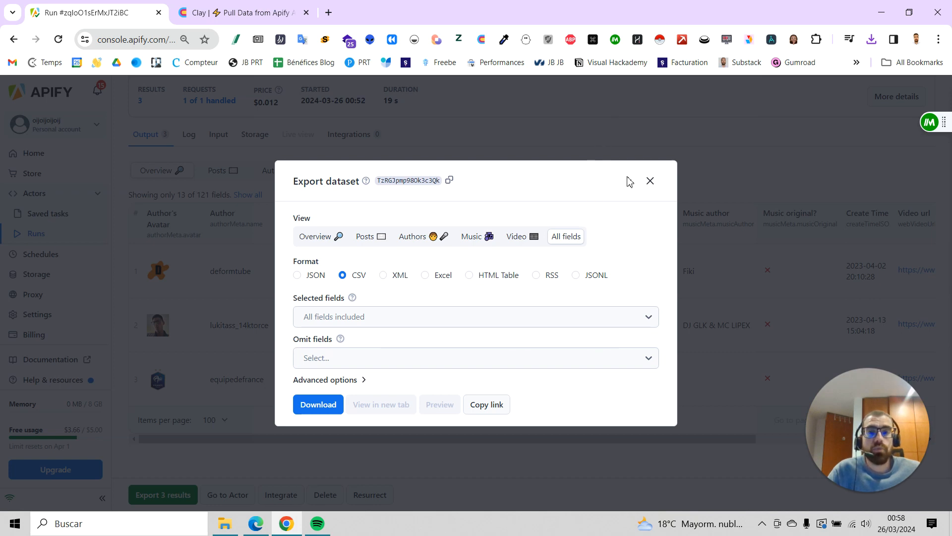
click(650, 181)
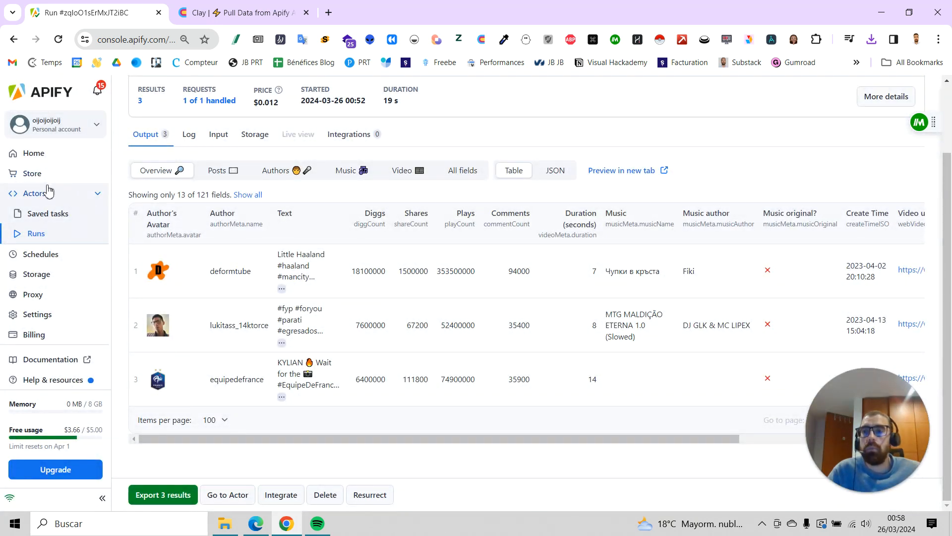
Look through the Actors list and the Home page, and search the Apify Store for "tiktok".
click(40, 194)
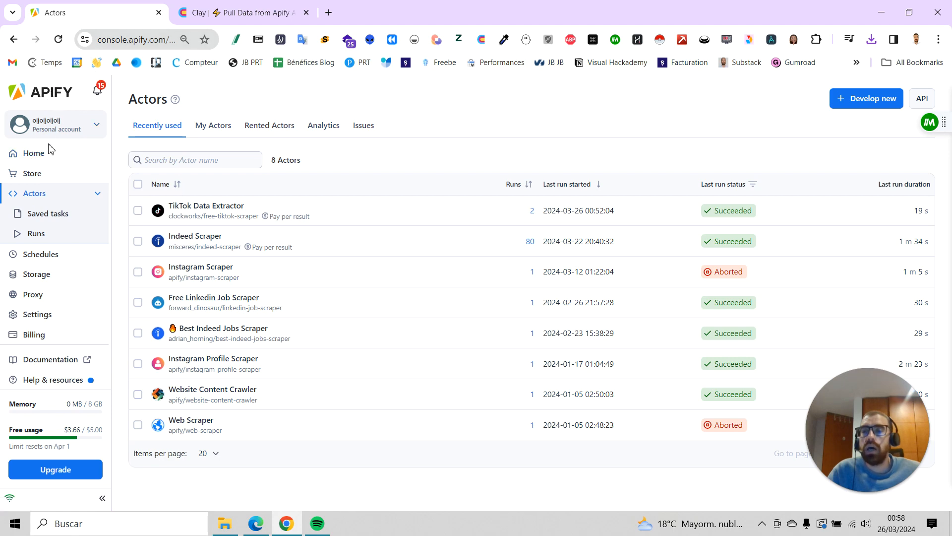
click(44, 159)
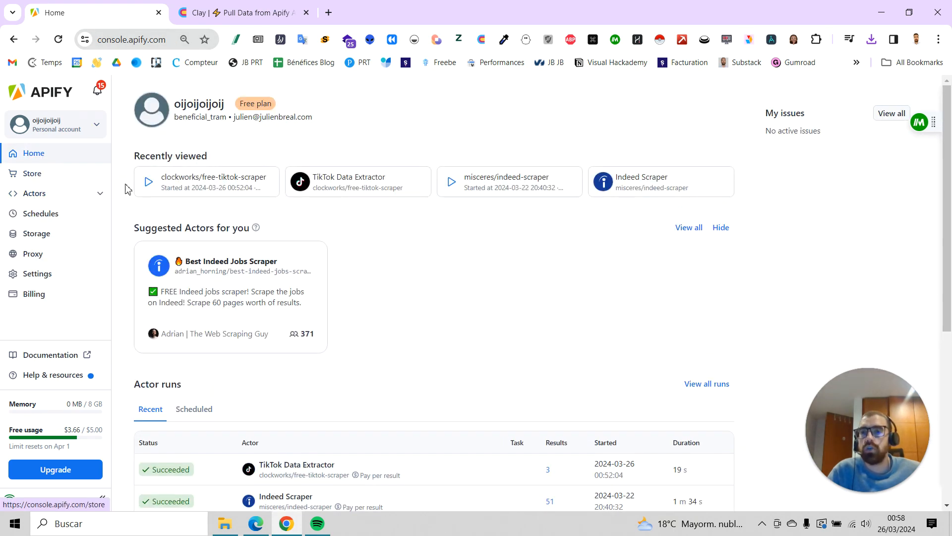
click(44, 197)
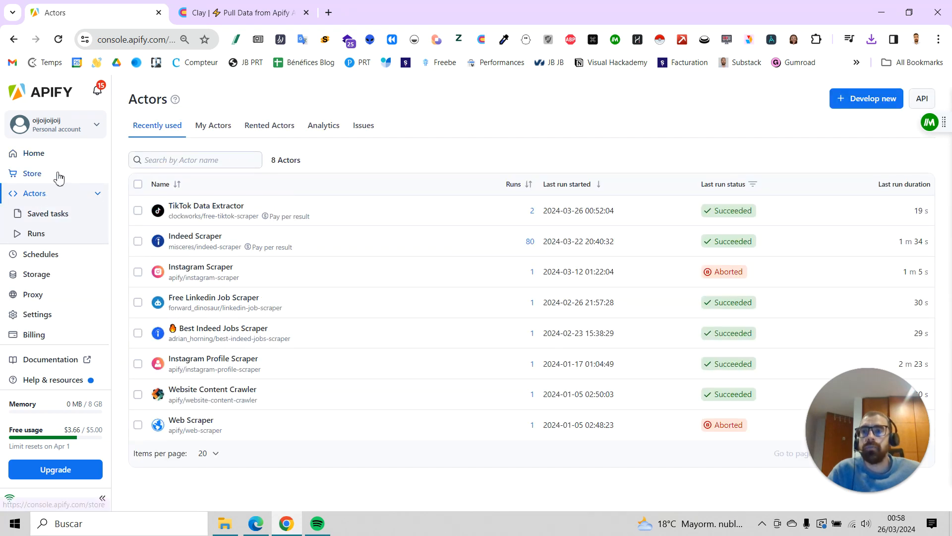
click(58, 178)
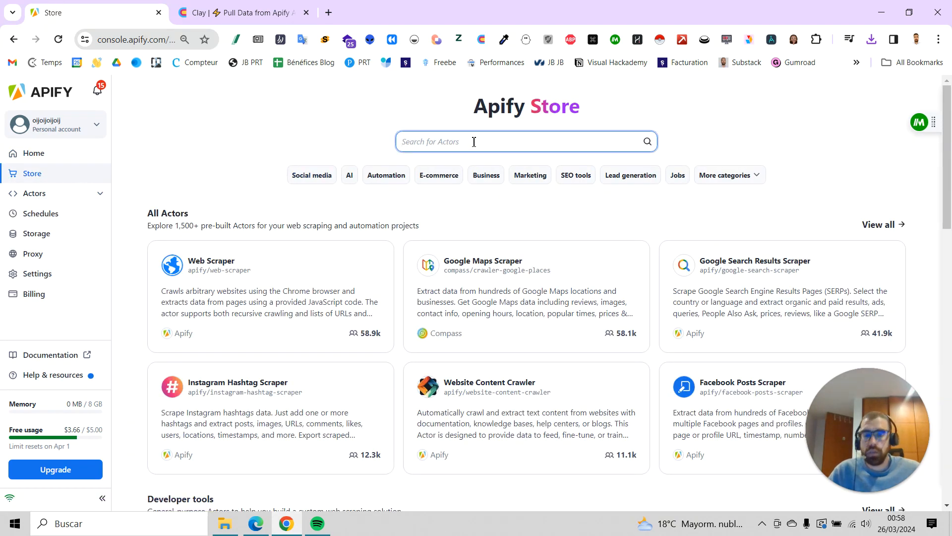
text(tiktok)
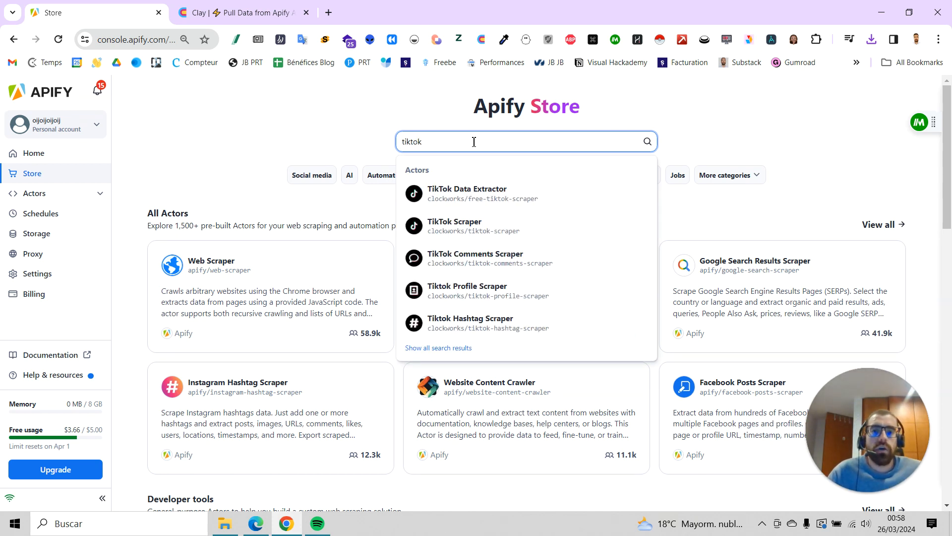
click(221, 142)
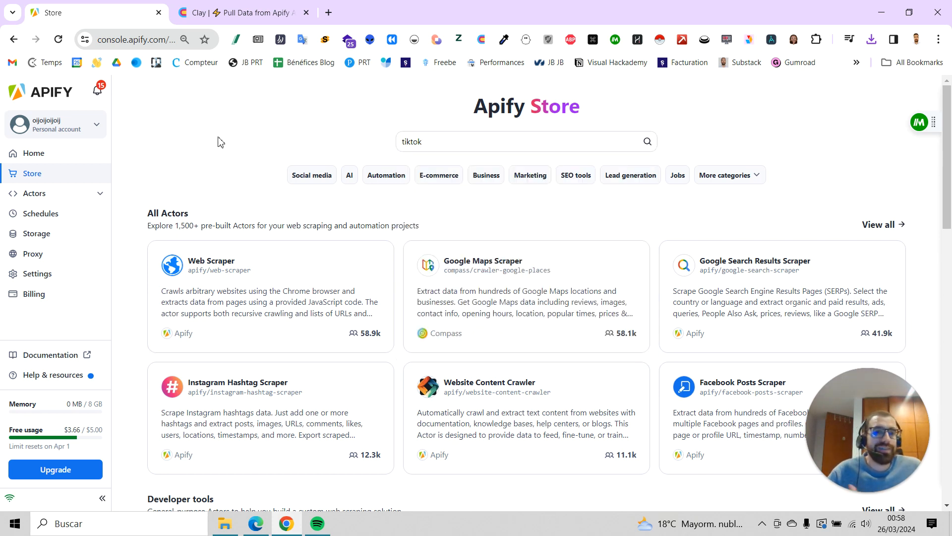